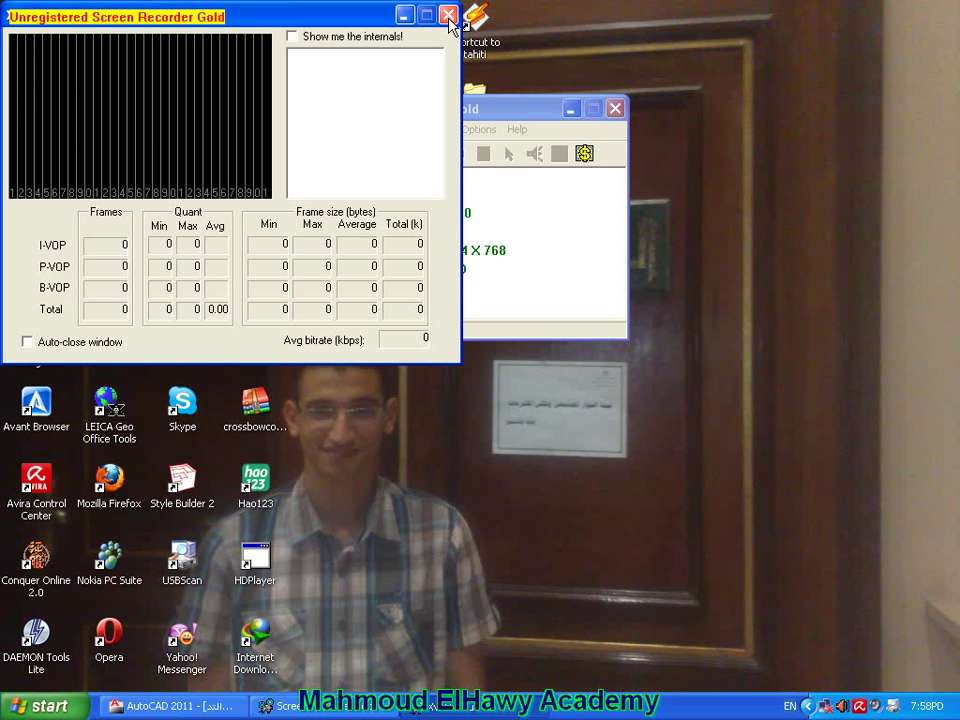
# Close the encoder statistics window, minimise Screen Recorder Gold and bring AutoCAD back up
pyautogui.click(403, 15)
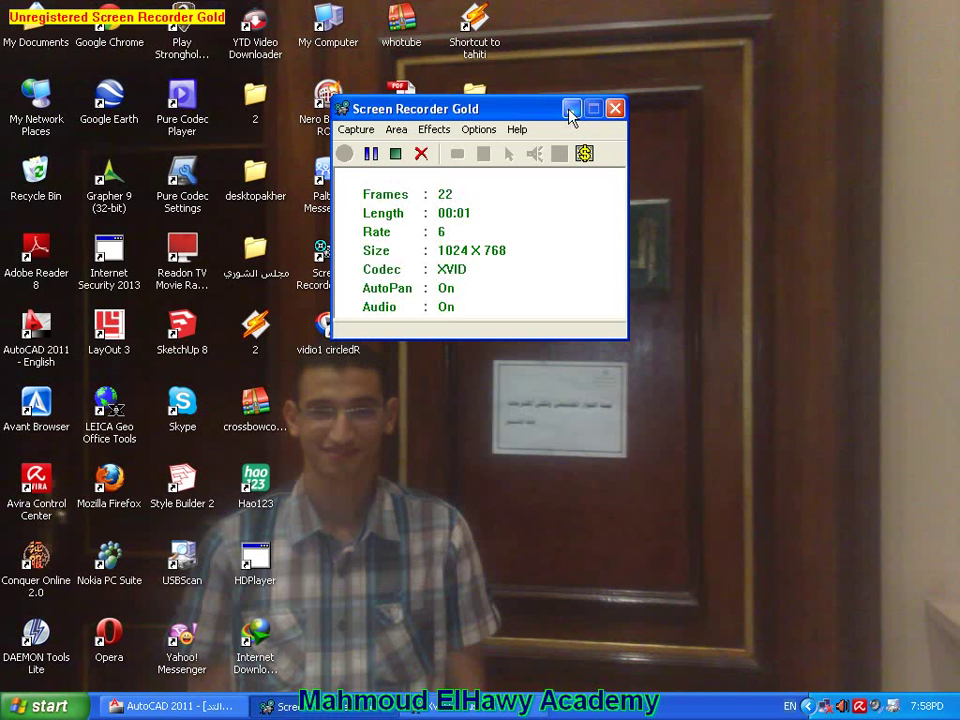
pyautogui.click(571, 110)
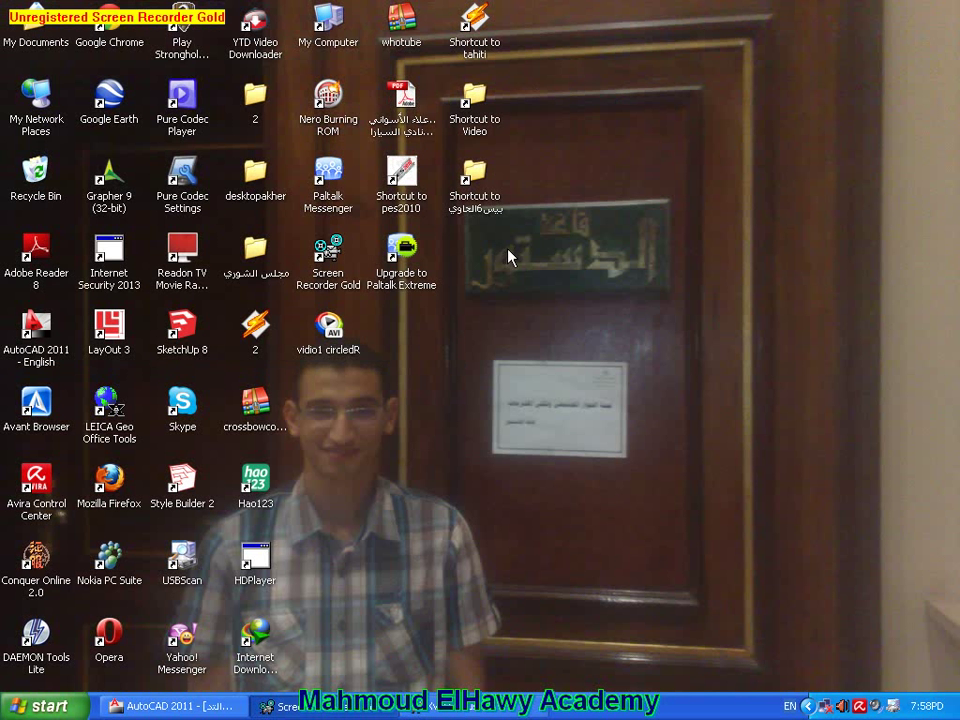
pyautogui.click(216, 707)
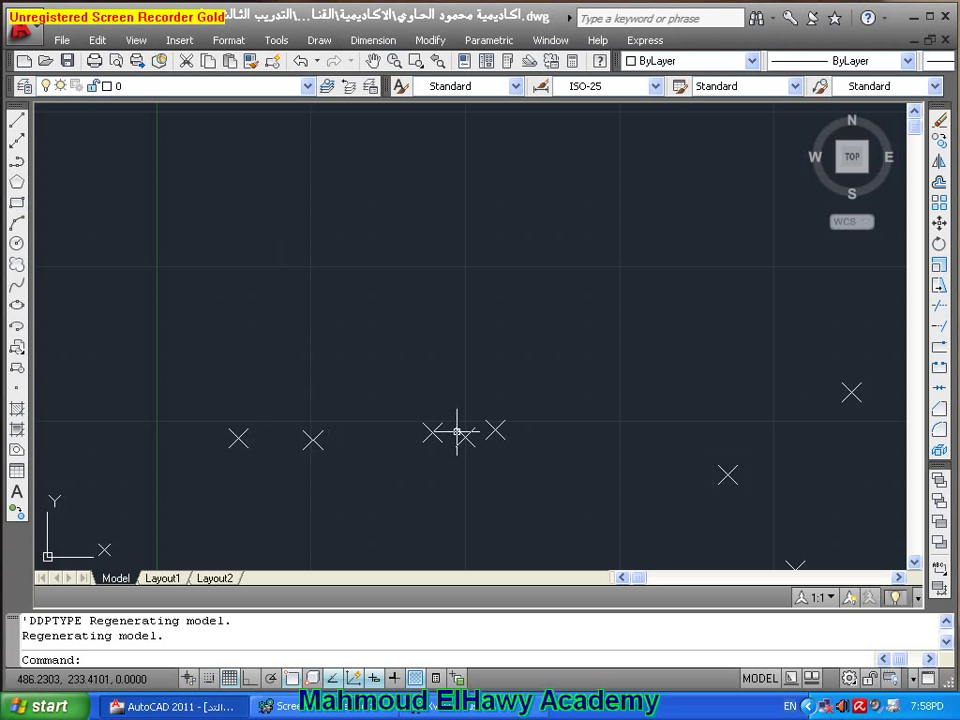
# Pan the drawing slightly so the scattered row of node points is in view
pyautogui.moveTo(330, 323); pyautogui.dragTo(475, 335, button='middle')
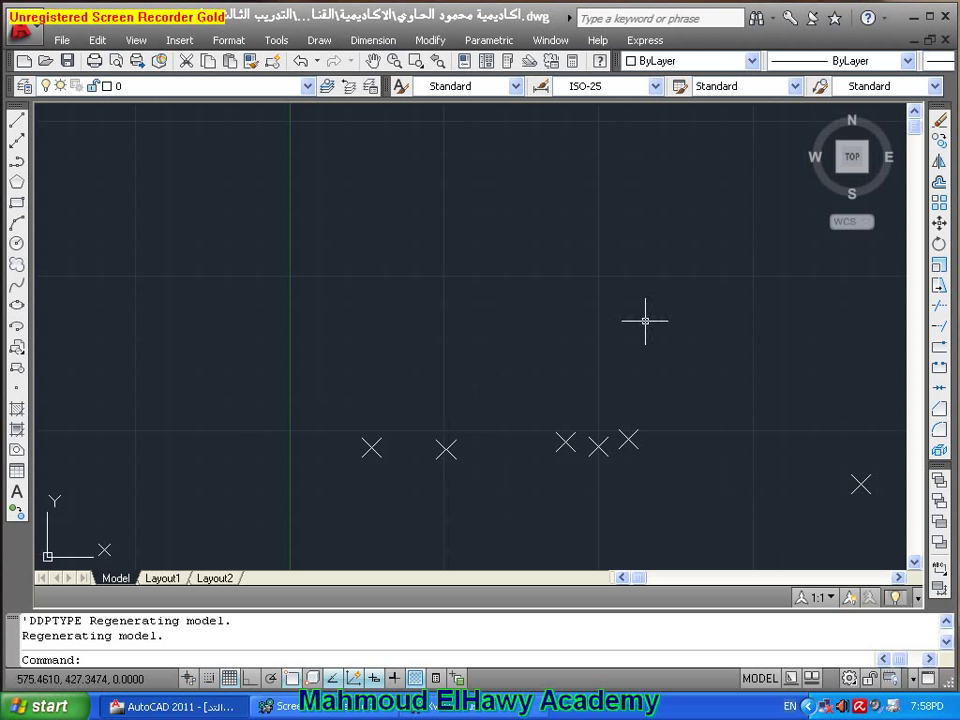
pyautogui.click(322, 40)
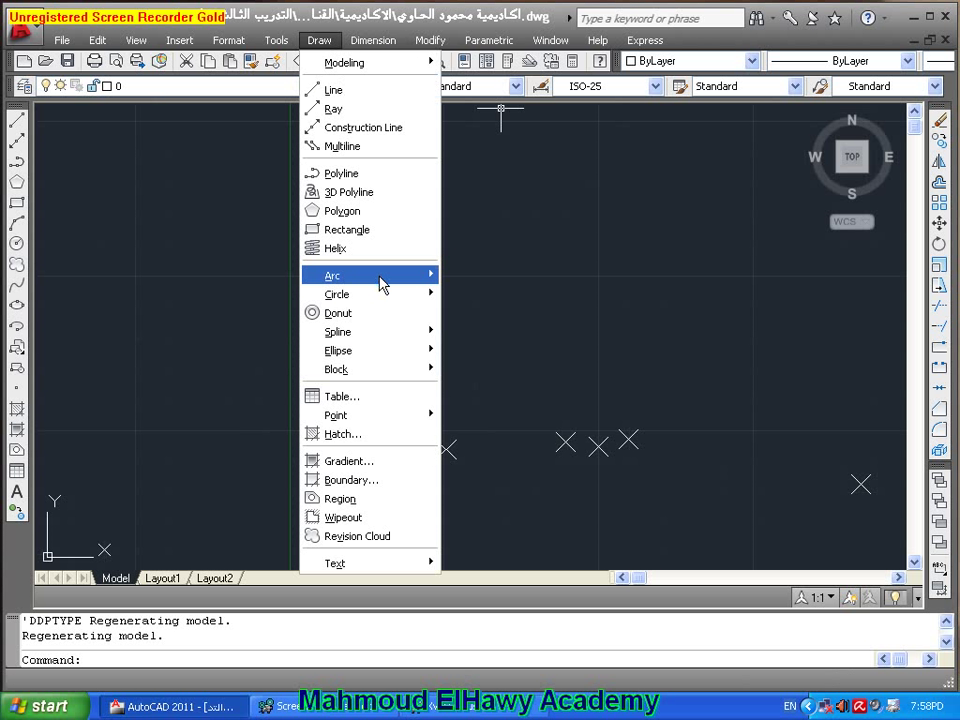
# Draw a 2-point circle whose diameter runs between the two adjacent left-hand nodes
pyautogui.moveTo(337, 294)
pyautogui.click(509, 345)
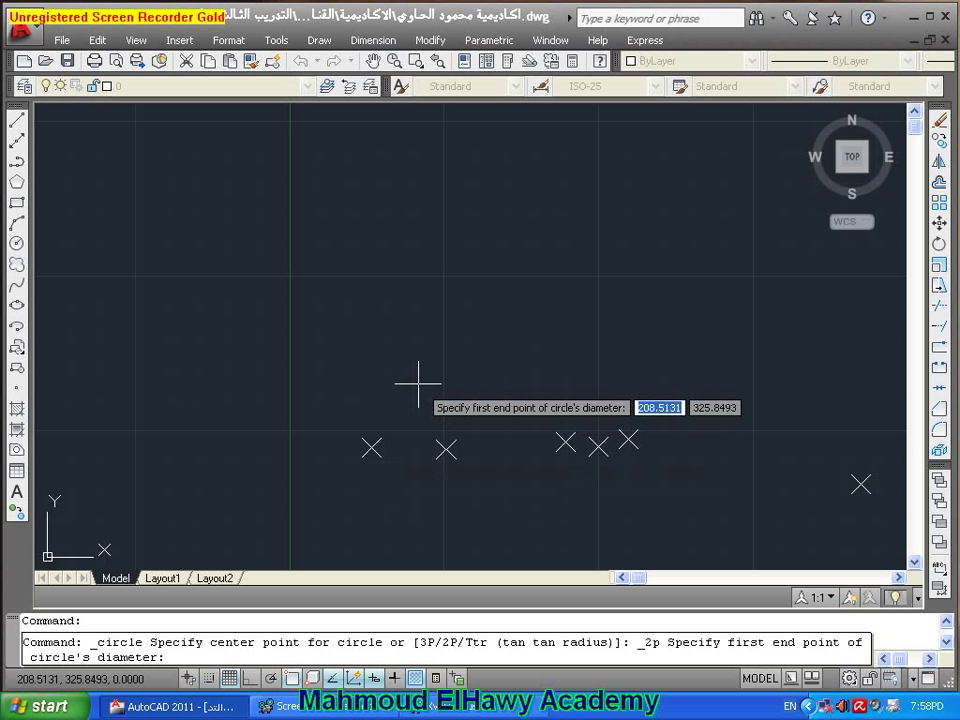
pyautogui.click(371, 447)
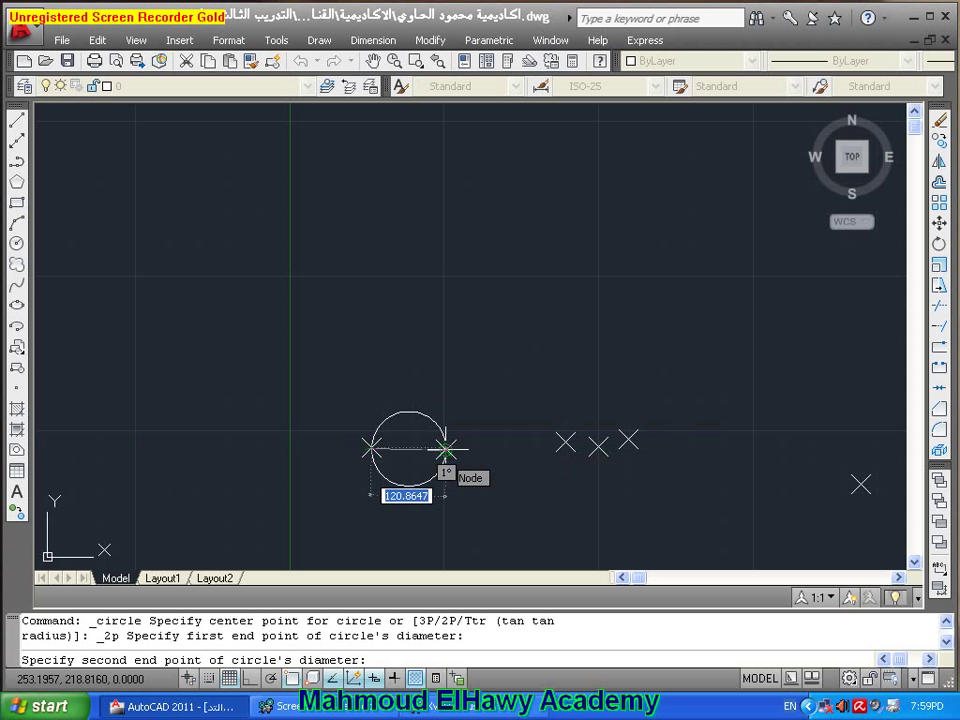
pyautogui.scroll(3, 424, 450)
pyautogui.scroll(1, 420, 465)
pyautogui.scroll(1, 470, 440)
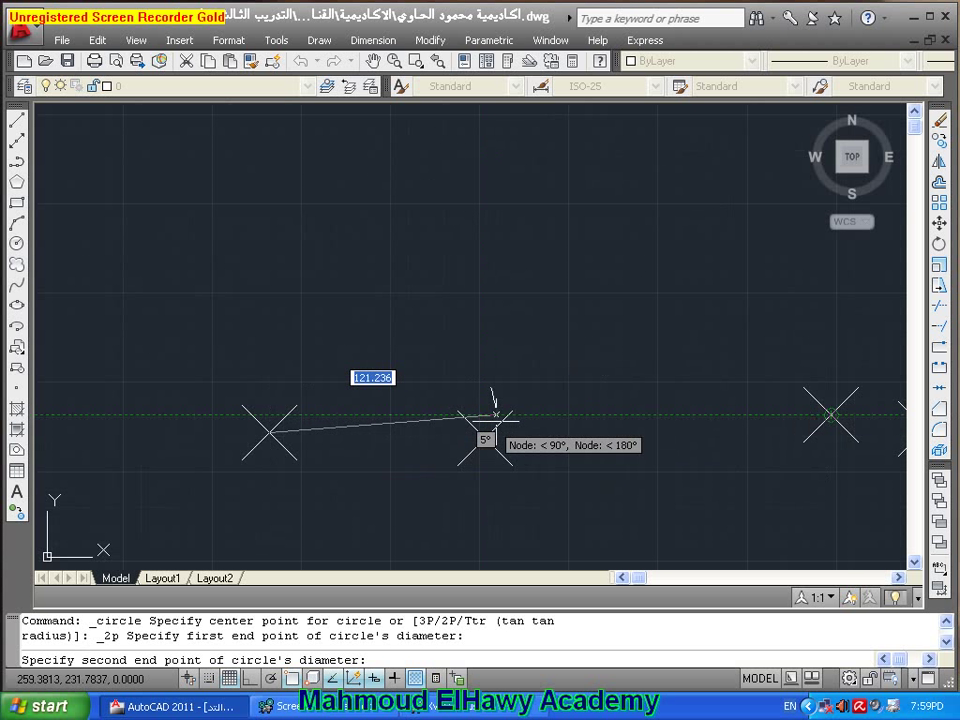
pyautogui.scroll(-5, 490, 430)
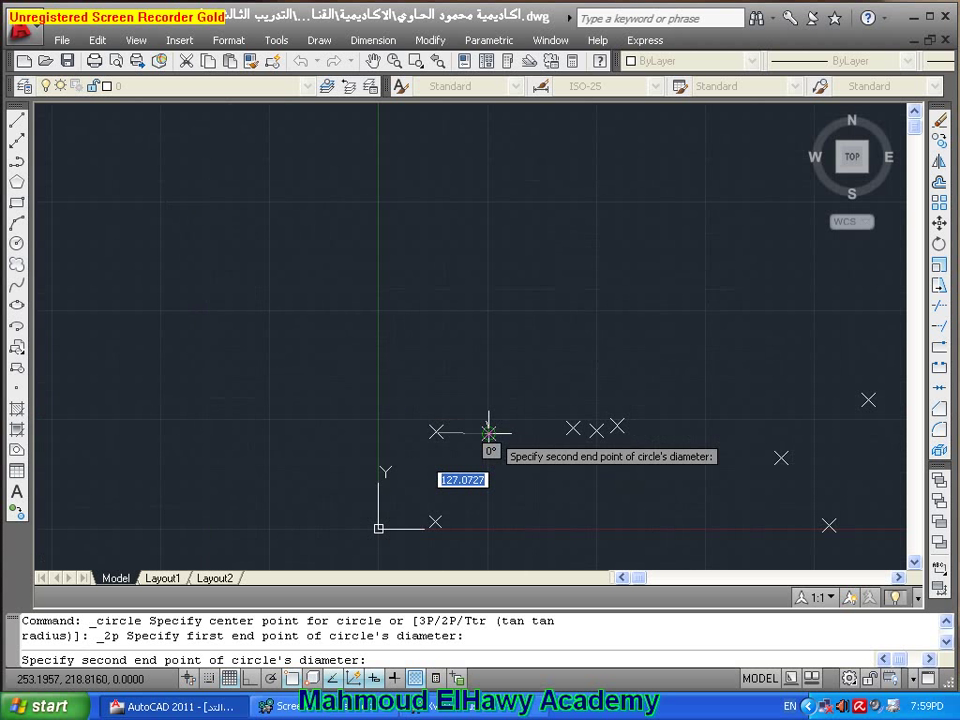
pyautogui.click(488, 432)
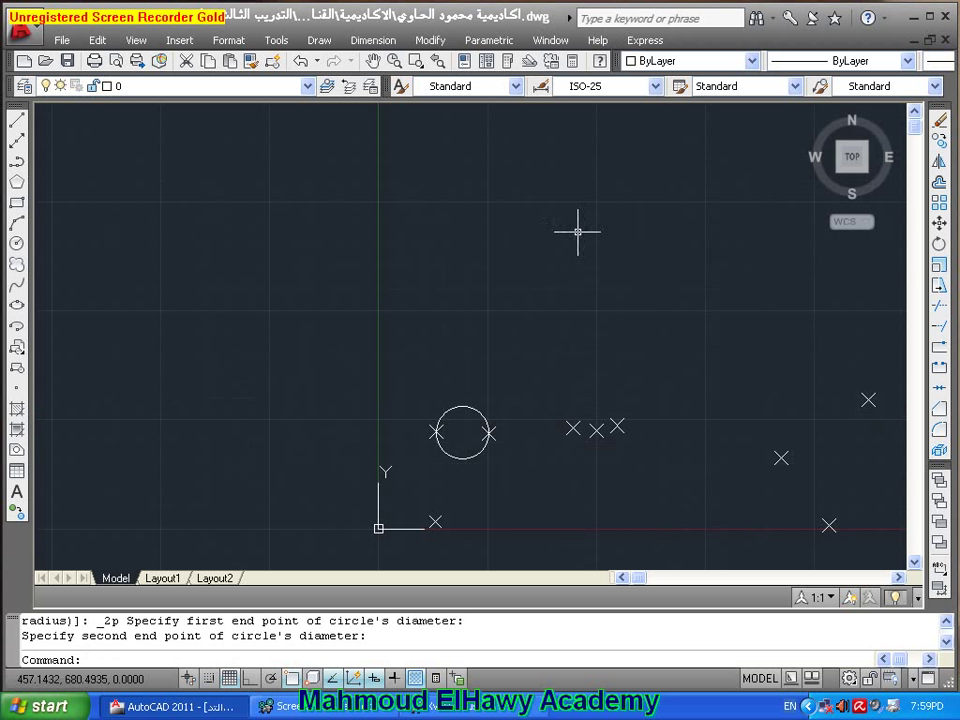
# Repeat CIRCLE to draw a large circle centred on one node and passing through another
pyautogui.moveTo(592, 296); pyautogui.dragTo(489, 279, button='middle')
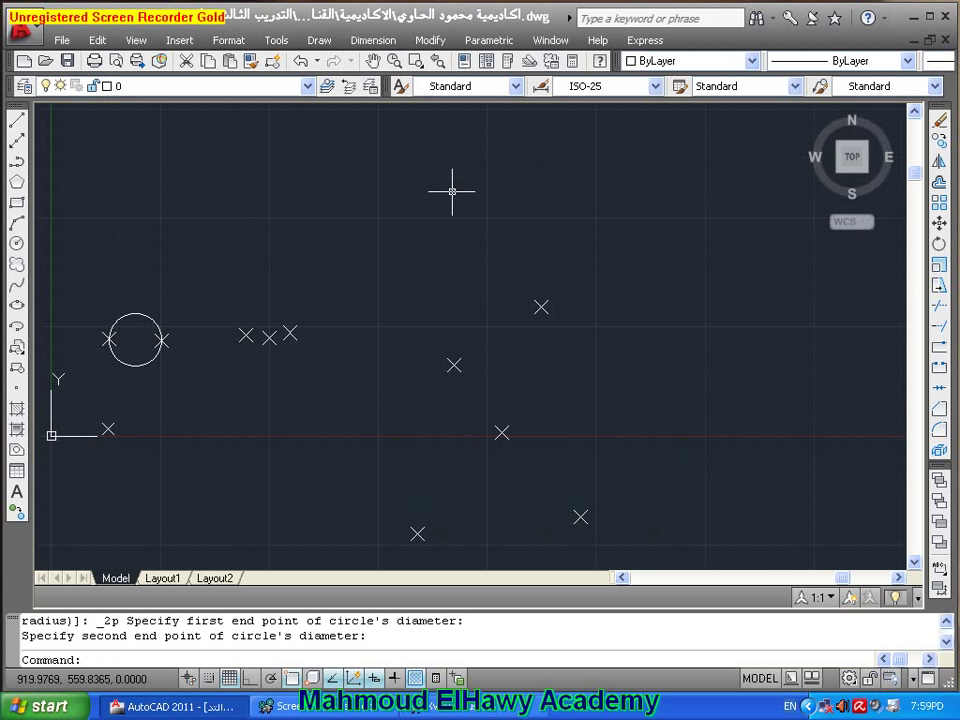
pyautogui.press('Return')
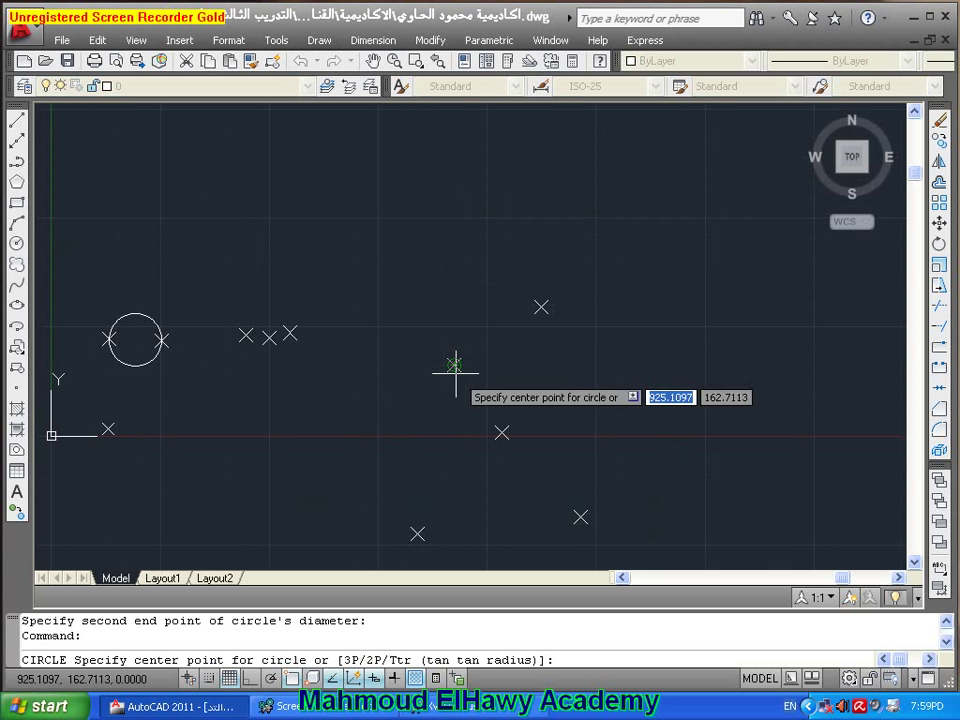
pyautogui.click(455, 371)
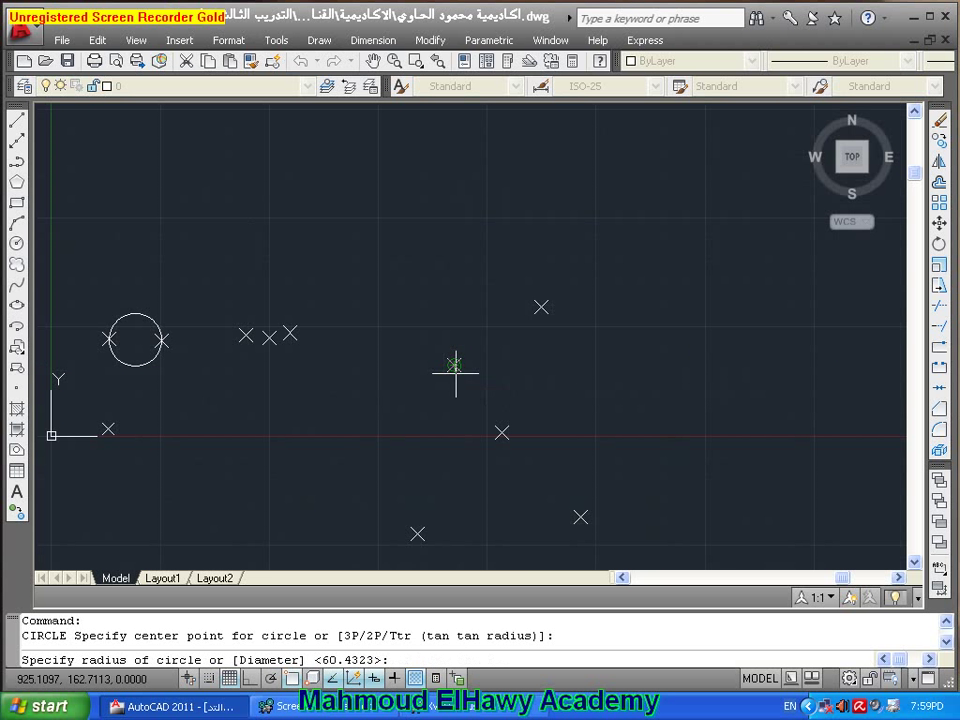
pyautogui.click(541, 307)
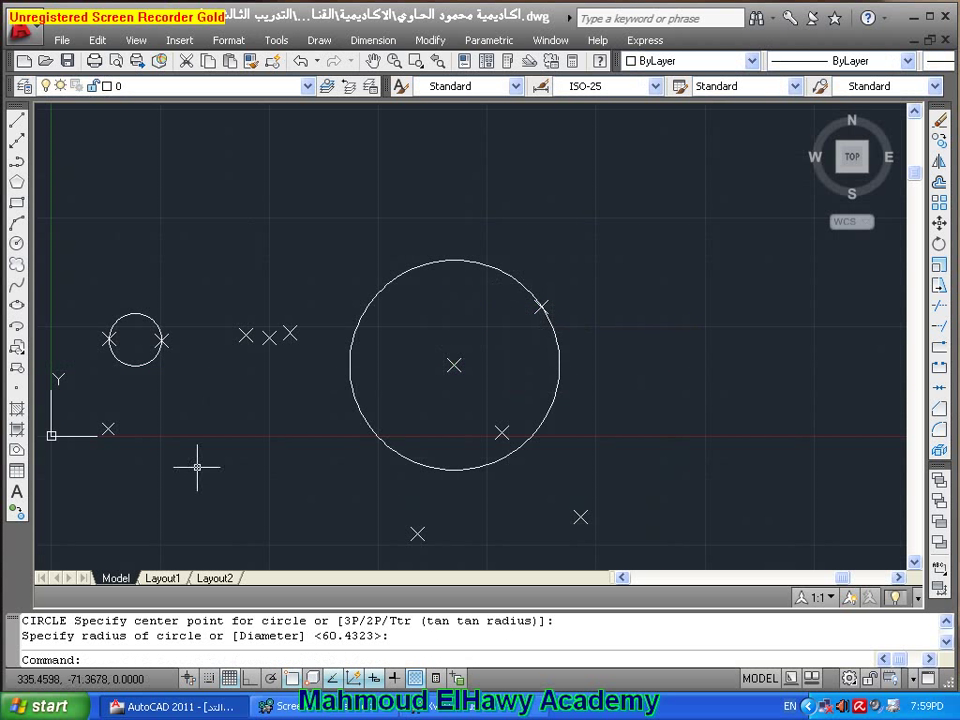
# Pan and zoom in on the group of three closely spaced nodes
pyautogui.moveTo(185, 459); pyautogui.dragTo(337, 459, button='middle')
pyautogui.scroll(2, 420, 352)
pyautogui.scroll(2, 420, 352)
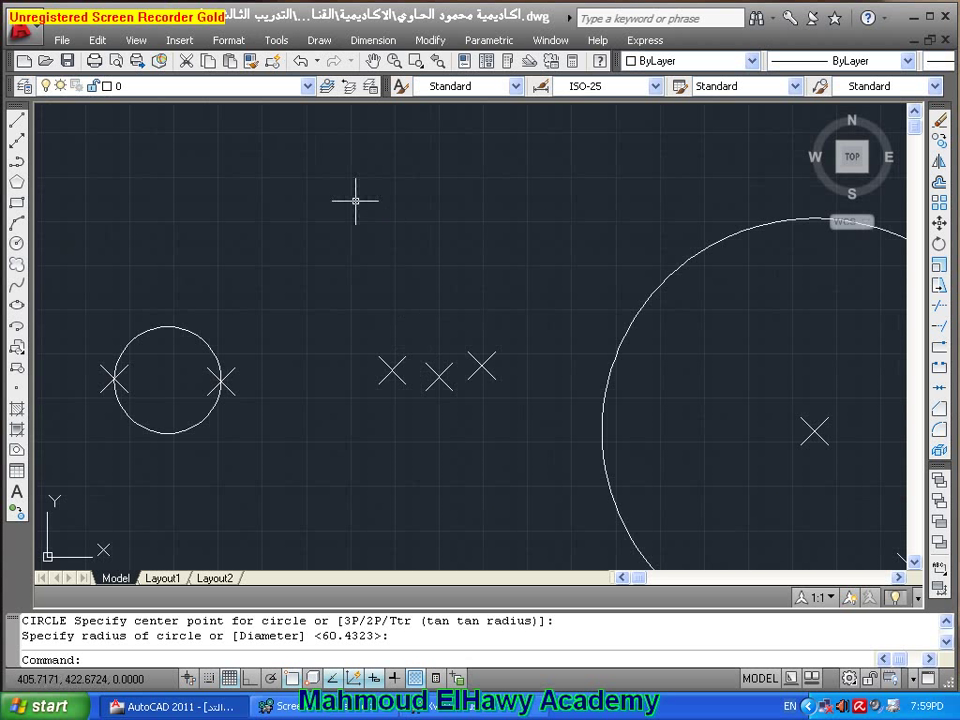
pyautogui.click(320, 41)
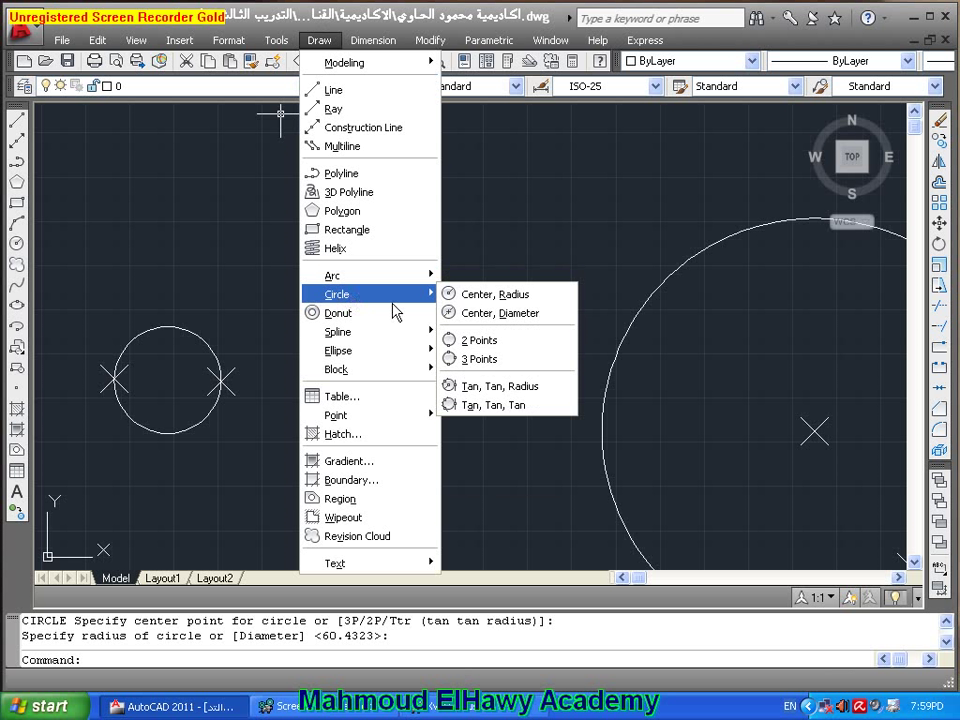
pyautogui.moveTo(337, 294)
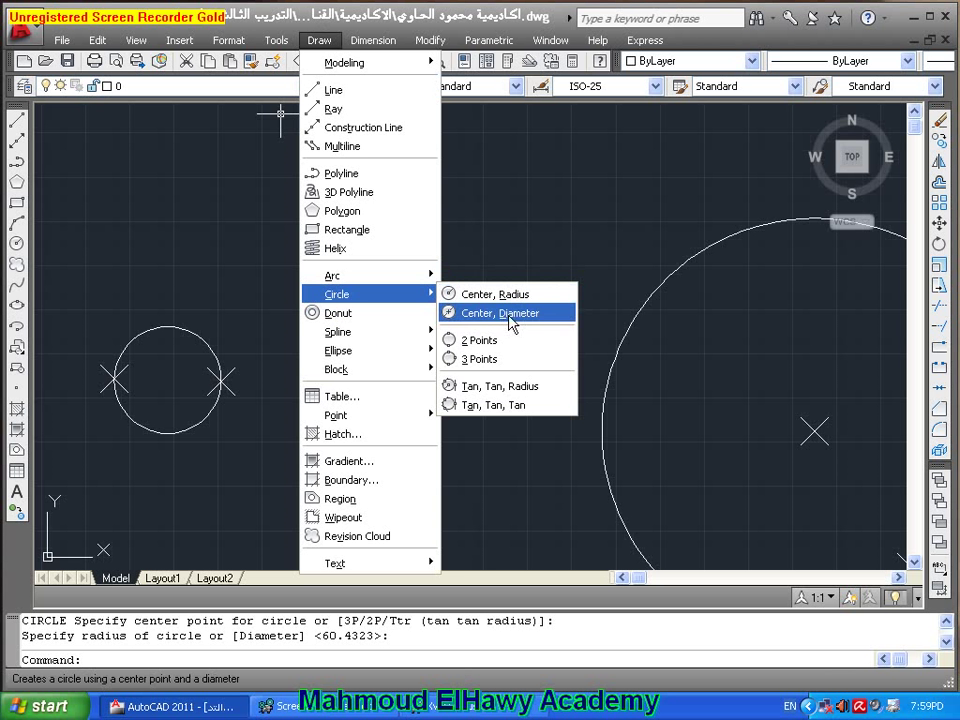
# Draw a 3-point circle through the right, middle and left clustered nodes
pyautogui.click(503, 357)
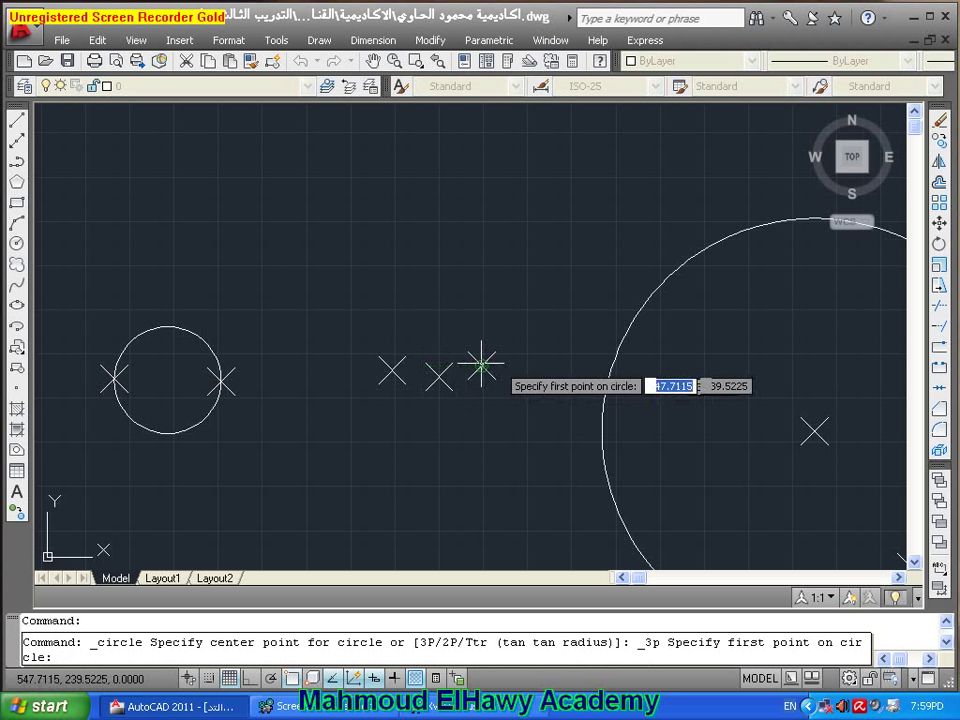
pyautogui.click(485, 364)
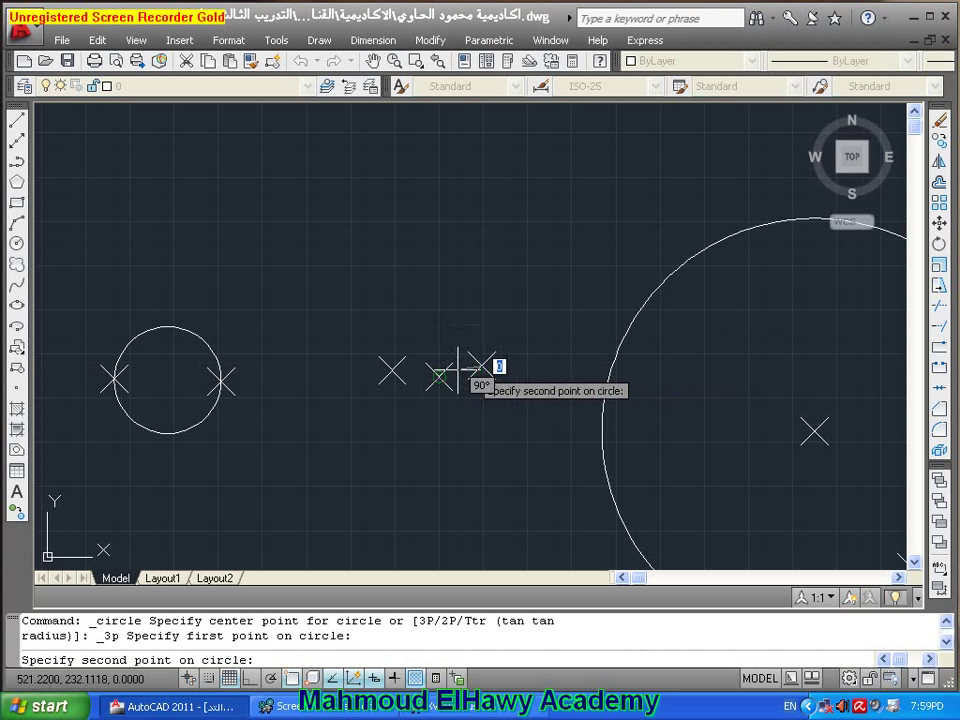
pyautogui.click(439, 374)
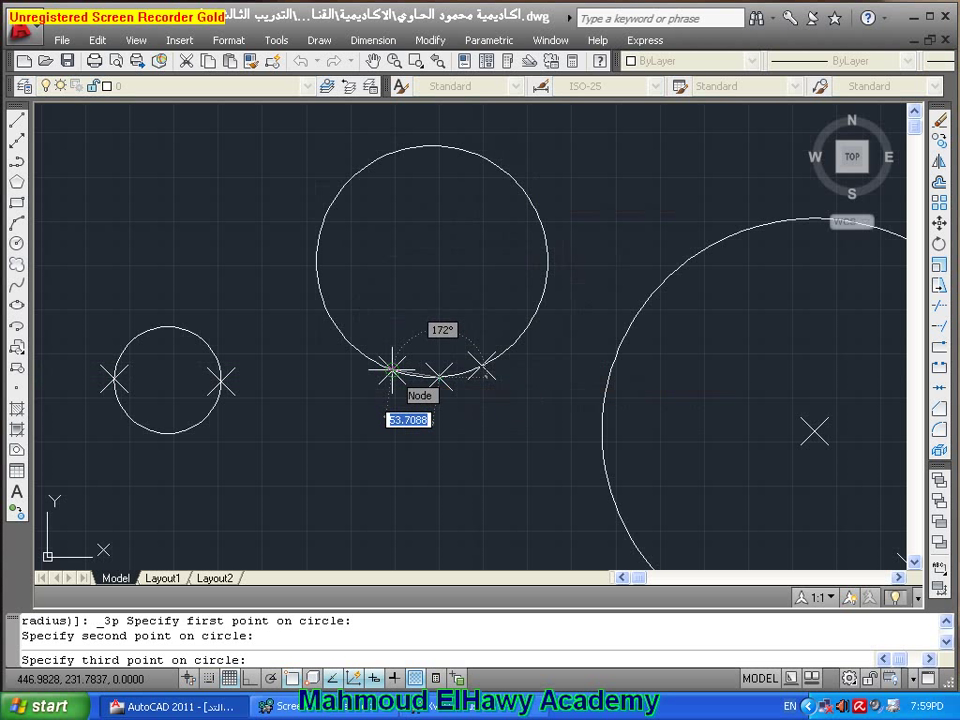
pyautogui.click(392, 371)
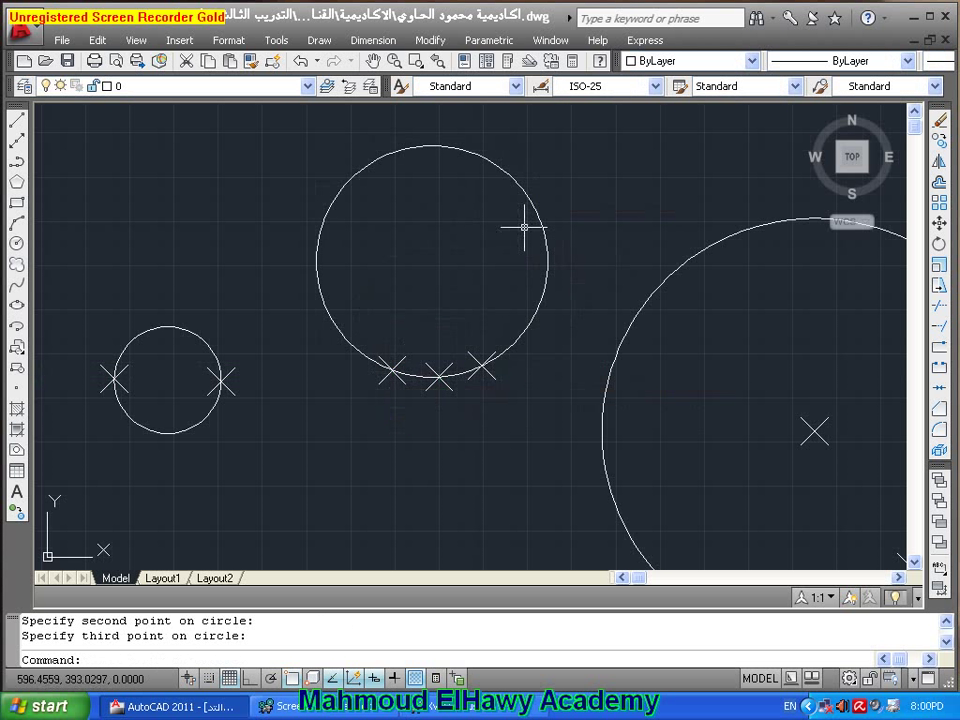
# Pan and zoom to frame the two unused nodes below the large circle, restarting CIRCLE
pyautogui.moveTo(408, 358); pyautogui.dragTo(420, 302, button='middle')
pyautogui.moveTo(460, 540)
pyautogui.mouseDown(button='middle')
pyautogui.moveTo(411, 373)
pyautogui.moveTo(298, 255)
pyautogui.mouseUp(button='middle')
pyautogui.moveTo(420, 440); pyautogui.dragTo(403, 385, button='middle')
pyautogui.scroll(-1, 403, 385)
pyautogui.scroll(-1, 439, 433)
pyautogui.scroll(-1, 439, 436)
pyautogui.scroll(1, 450, 445)
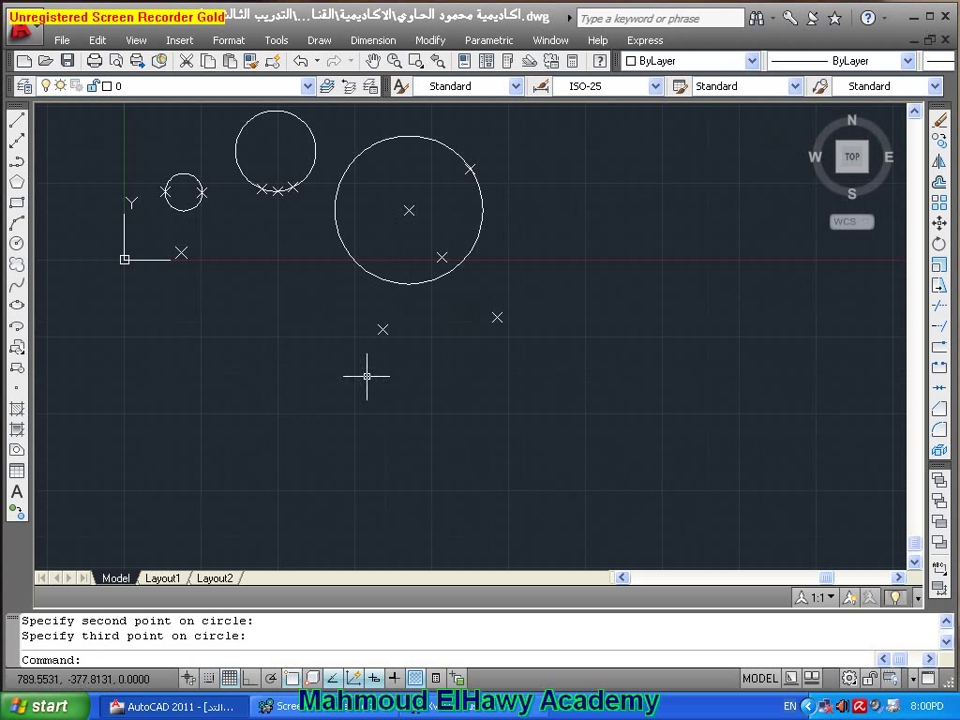
pyautogui.moveTo(430, 321); pyautogui.dragTo(439, 353, button='middle')
pyautogui.scroll(3, 440, 358)
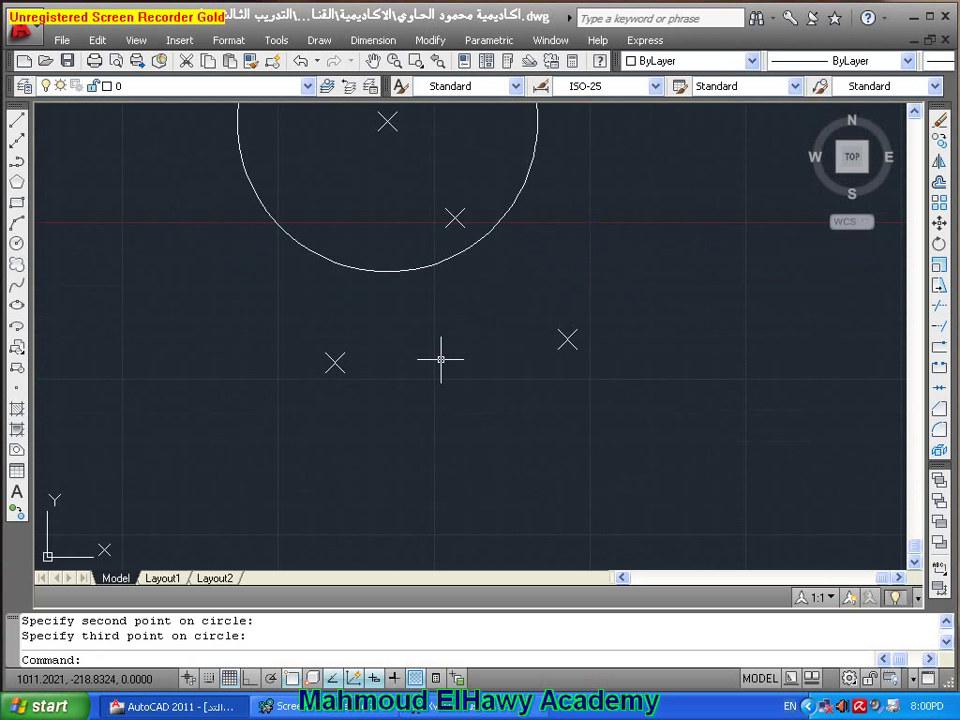
pyautogui.scroll(-2, 438, 362)
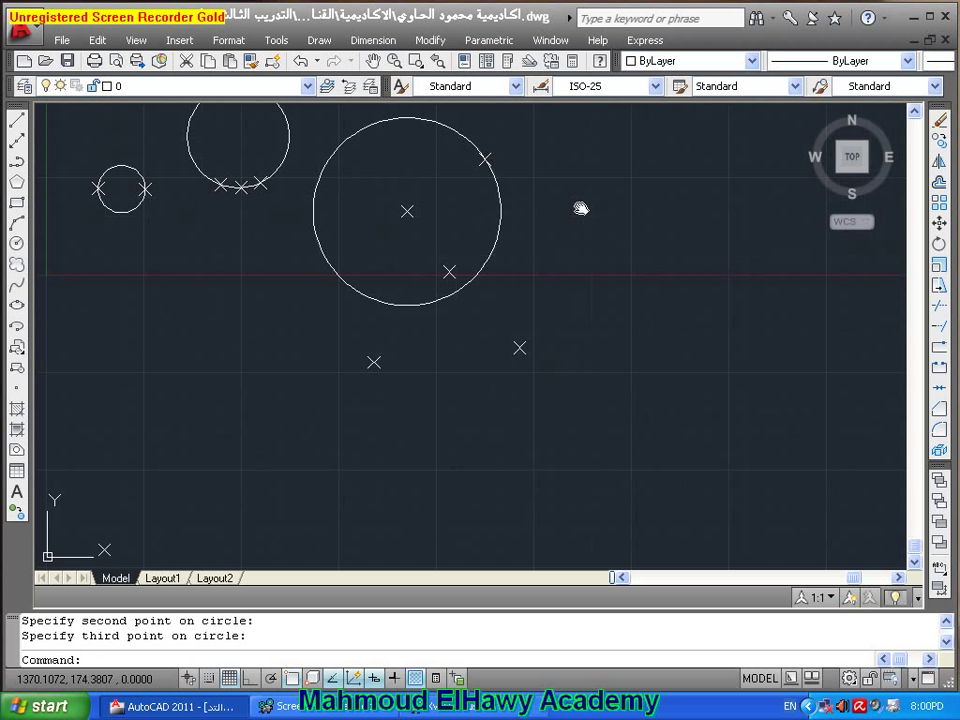
pyautogui.moveTo(581, 209); pyautogui.dragTo(514, 336, button='middle')
pyautogui.scroll(-5, 562, 298)
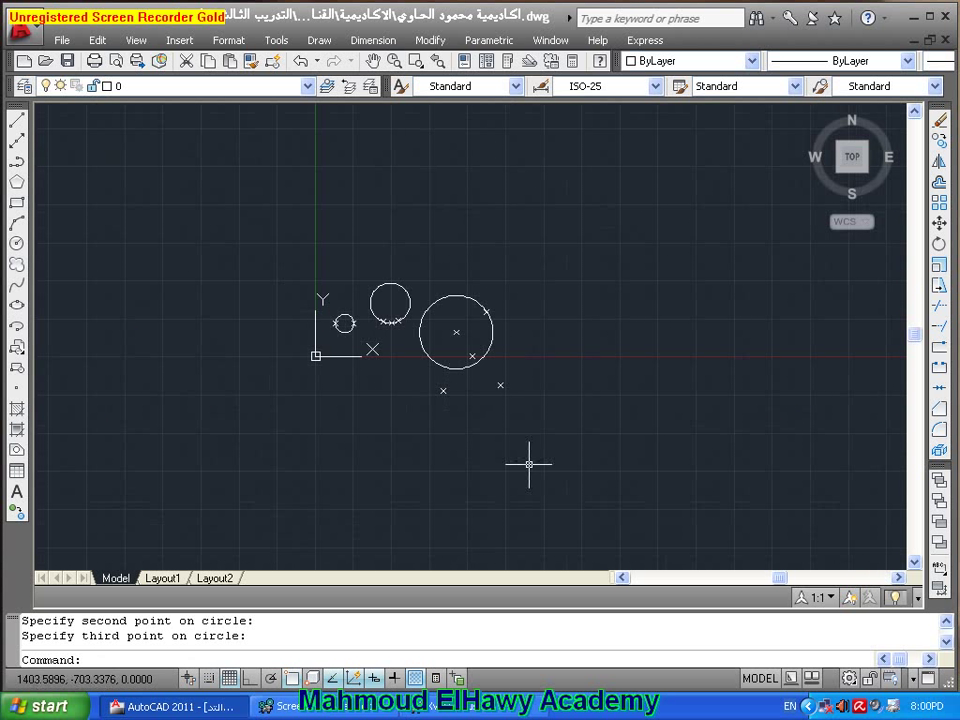
pyautogui.scroll(2, 488, 420)
pyautogui.scroll(2, 488, 430)
pyautogui.scroll(2, 488, 430)
pyautogui.scroll(1, 488, 432)
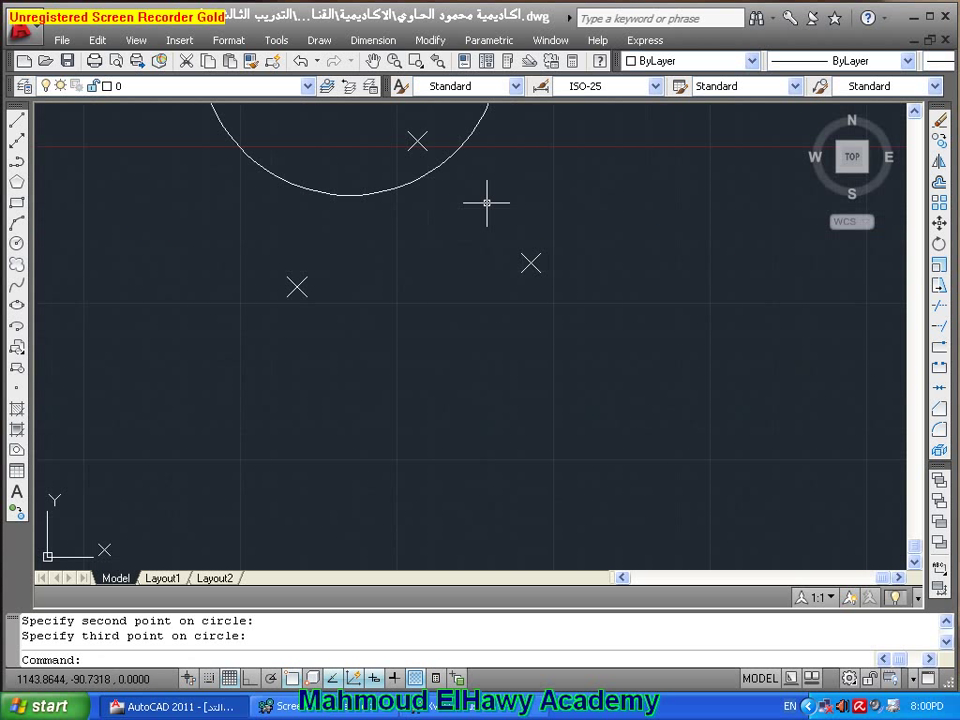
pyautogui.press('Return')
# Draw a large circle centred on the right node with its radius reaching another node
pyautogui.click(417, 141)
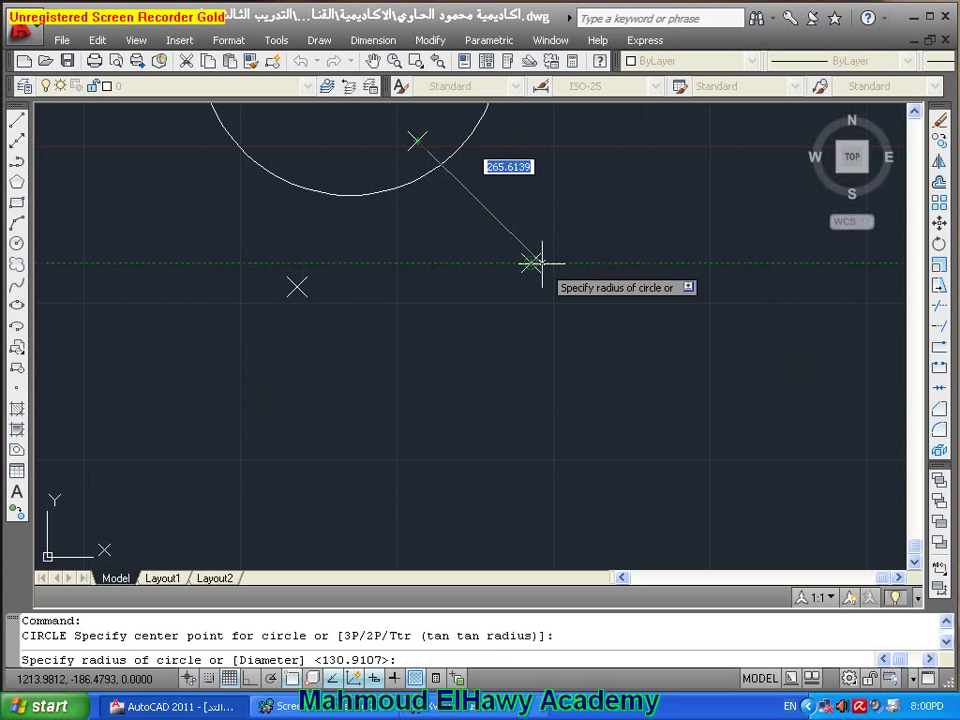
pyautogui.click(532, 263)
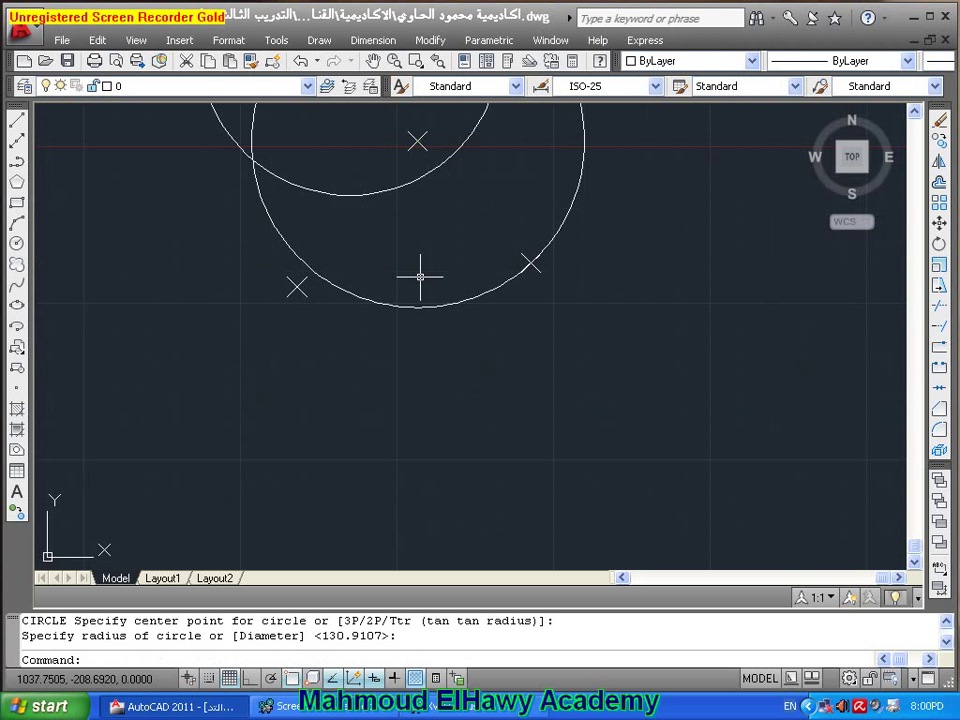
pyautogui.moveTo(431, 281); pyautogui.dragTo(422, 364, button='middle')
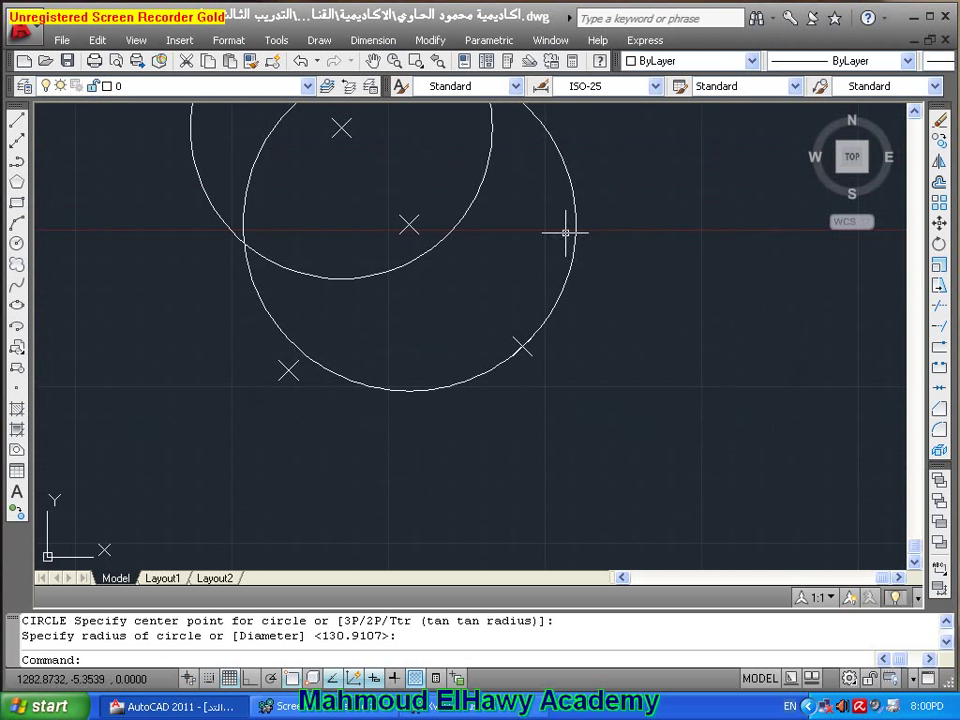
# Erase that large circle from the drawing
pyautogui.click(571, 189)
pyautogui.press('Delete')
pyautogui.click(319, 40)
pyautogui.moveTo(337, 294)
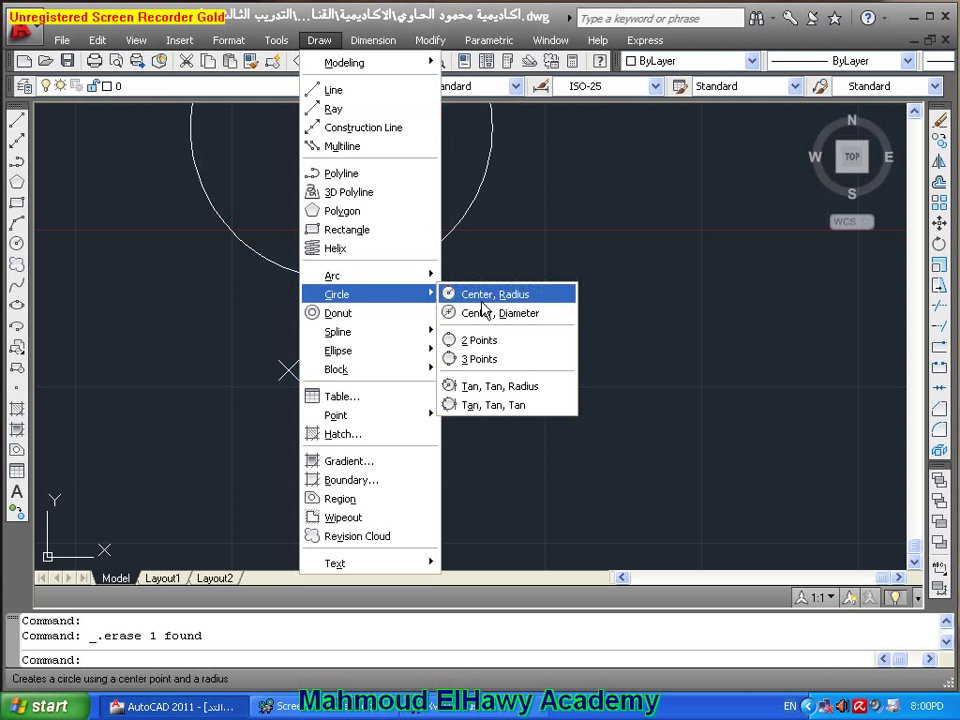
# Draw a 3-point circle through the right, upper and lower-left nodes
pyautogui.click(479, 359)
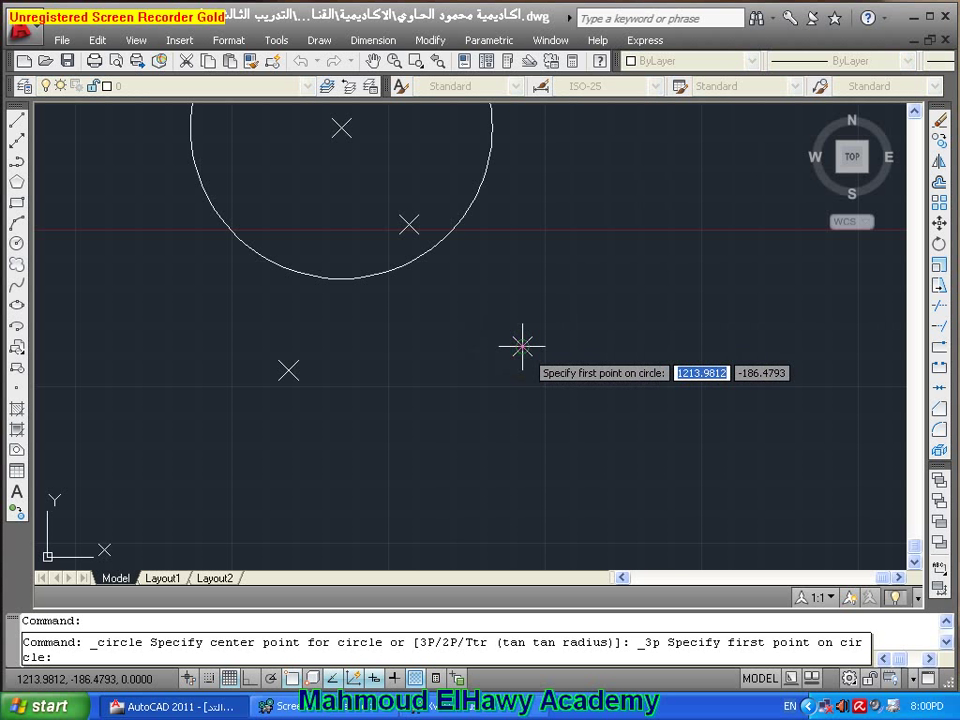
pyautogui.click(522, 346)
pyautogui.click(409, 225)
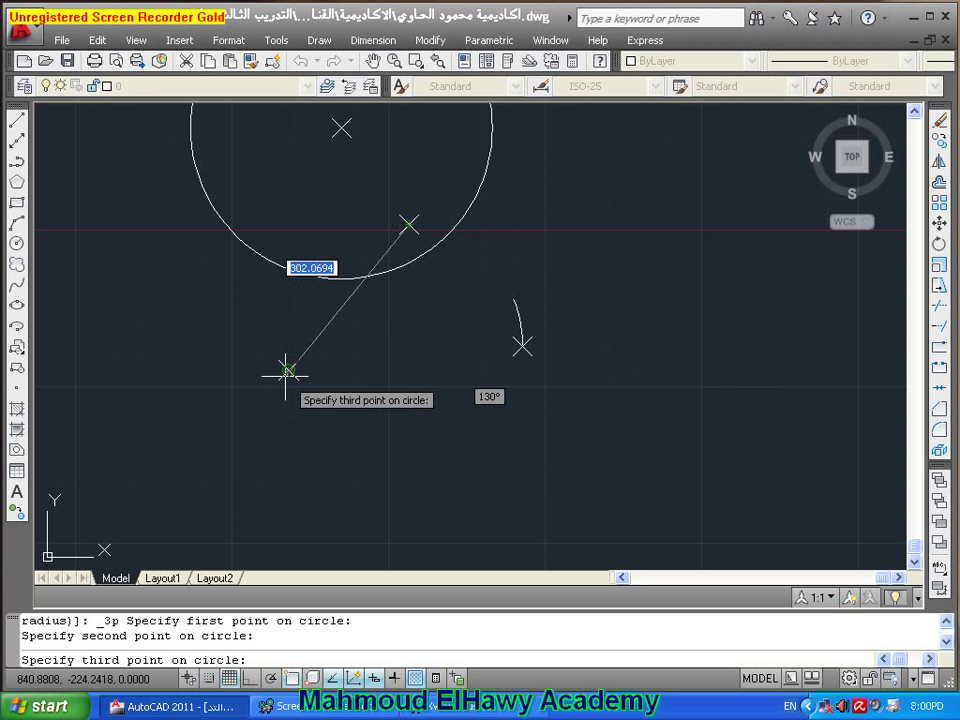
pyautogui.click(288, 370)
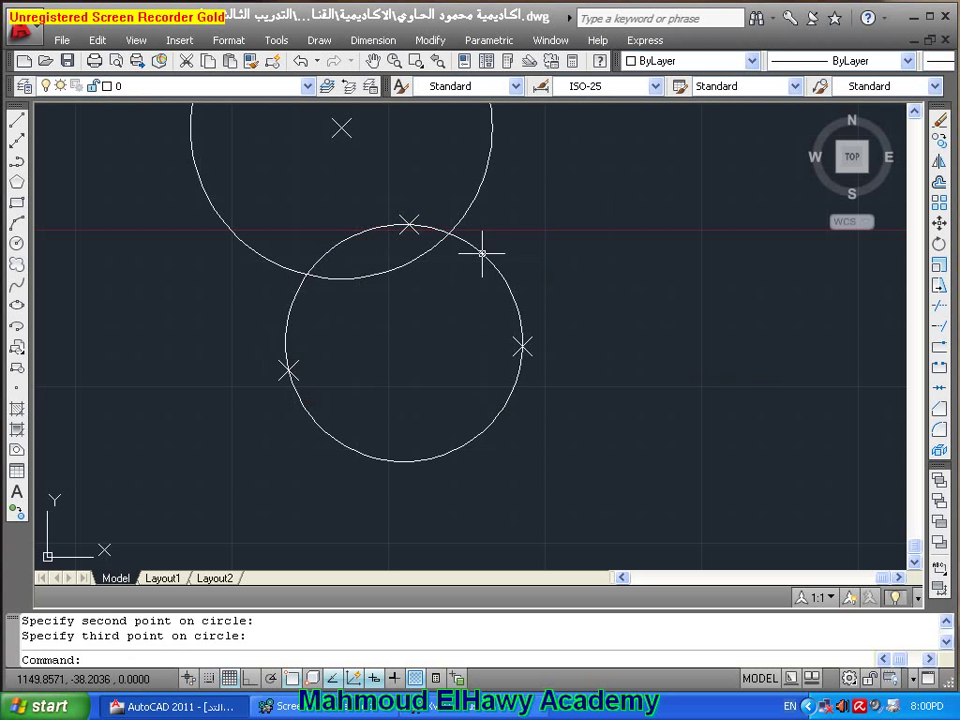
# Zoom out and erase the two small circles beside the origin
pyautogui.scroll(-4, 433, 388)
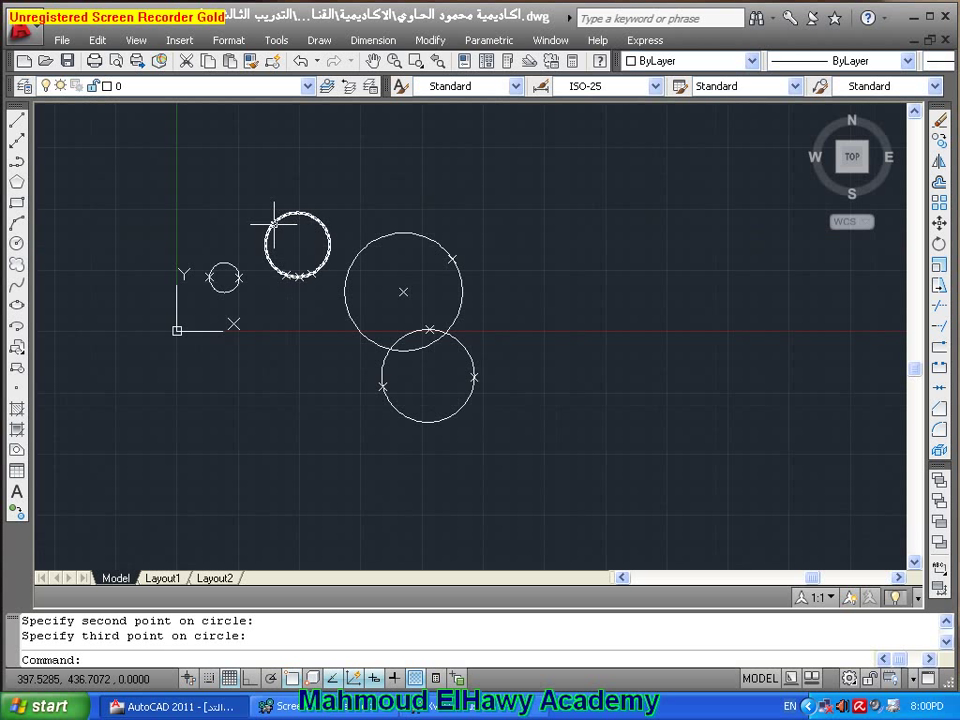
pyautogui.click(274, 222)
pyautogui.press('Delete')
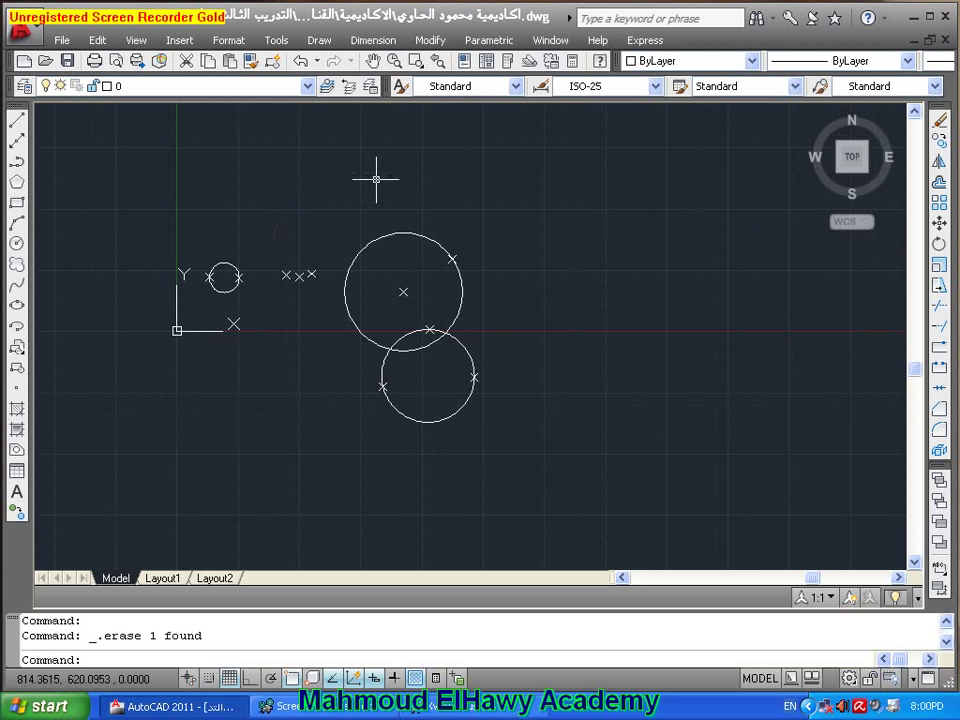
pyautogui.click(228, 268)
pyautogui.press('Delete')
# Zoom and pan over the bare node marks and start a new circle with C
pyautogui.scroll(1, 212, 272)
pyautogui.scroll(2, 230, 270)
pyautogui.scroll(2, 300, 300)
pyautogui.moveTo(347, 327); pyautogui.dragTo(391, 357, button='middle')
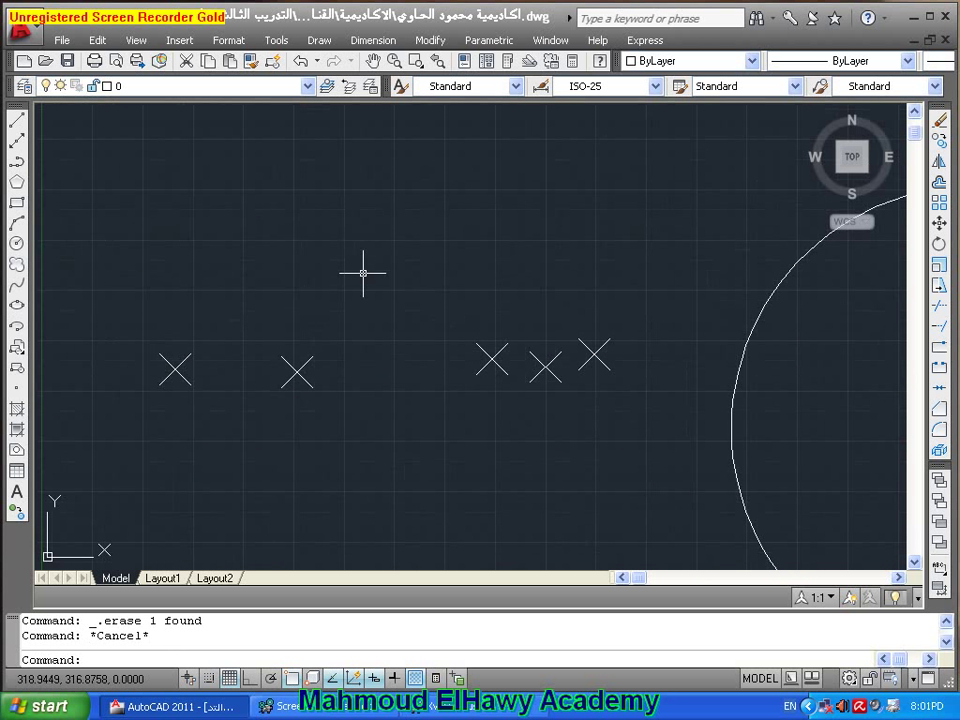
pyautogui.write('c')
pyautogui.press('Return')
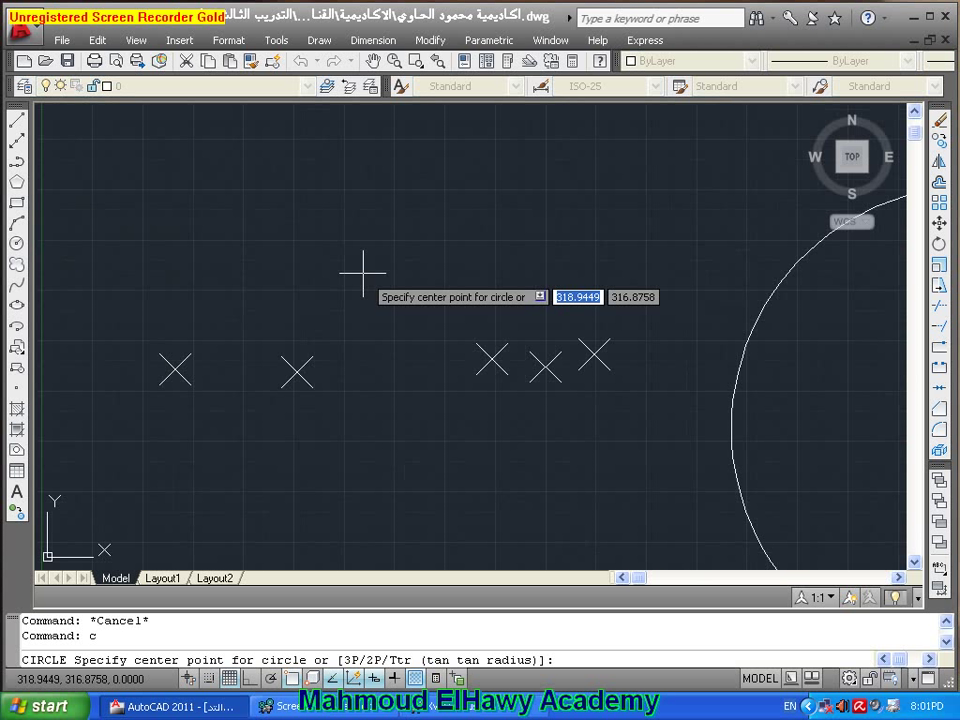
pyautogui.write(' 3')
pyautogui.press('Return')
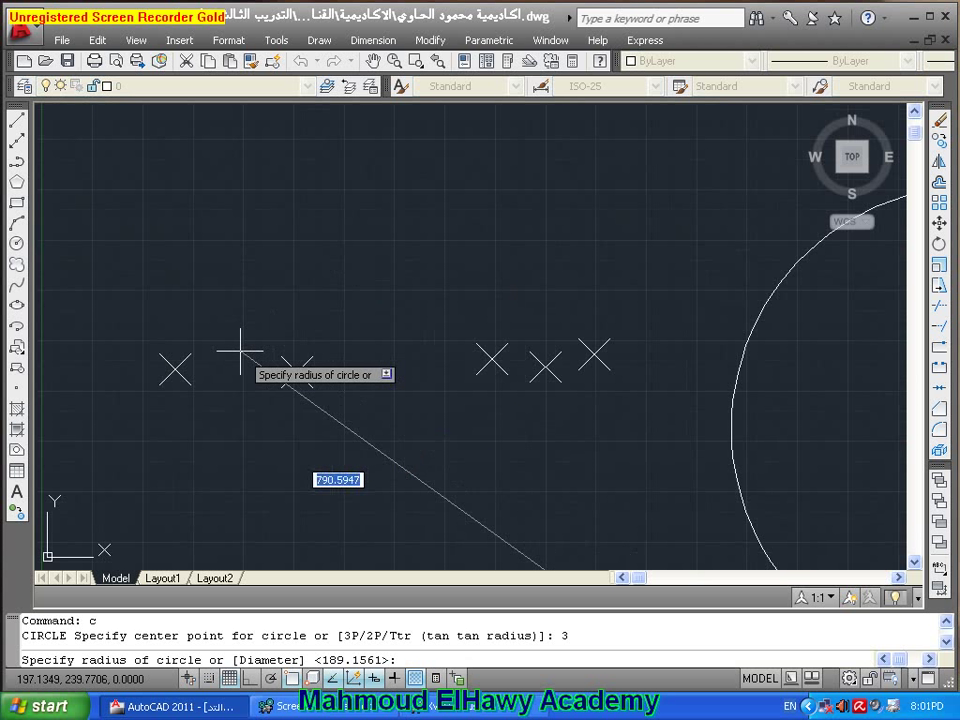
pyautogui.scroll(-4, 492, 358)
pyautogui.scroll(-2, 505, 345)
pyautogui.scroll(-2, 517, 316)
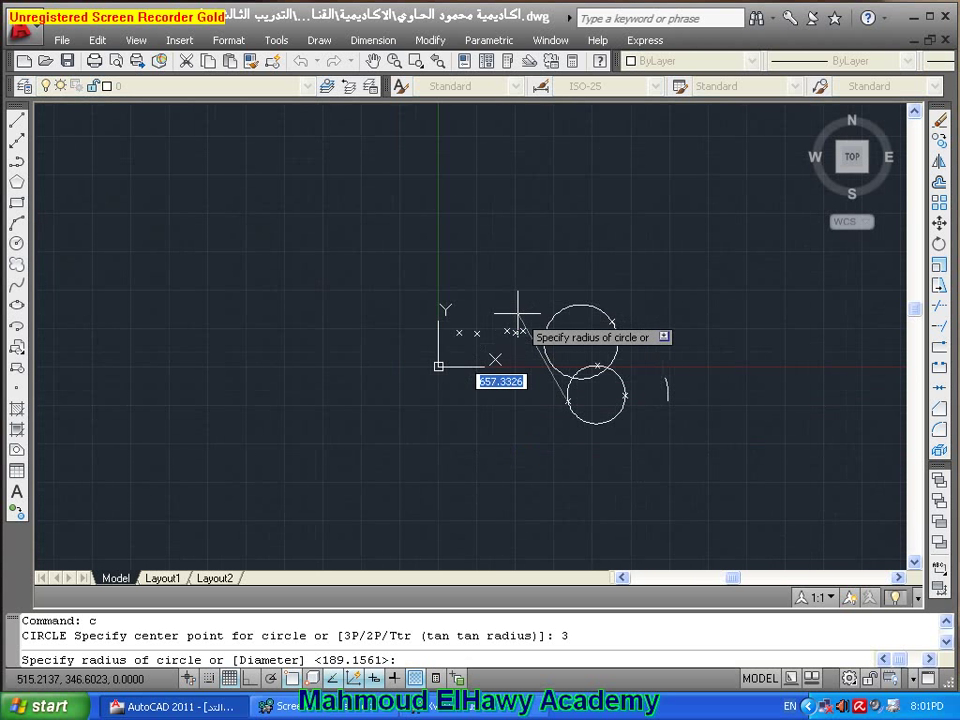
pyautogui.scroll(1, 514, 328)
pyautogui.scroll(5, 525, 390)
pyautogui.scroll(2, 530, 368)
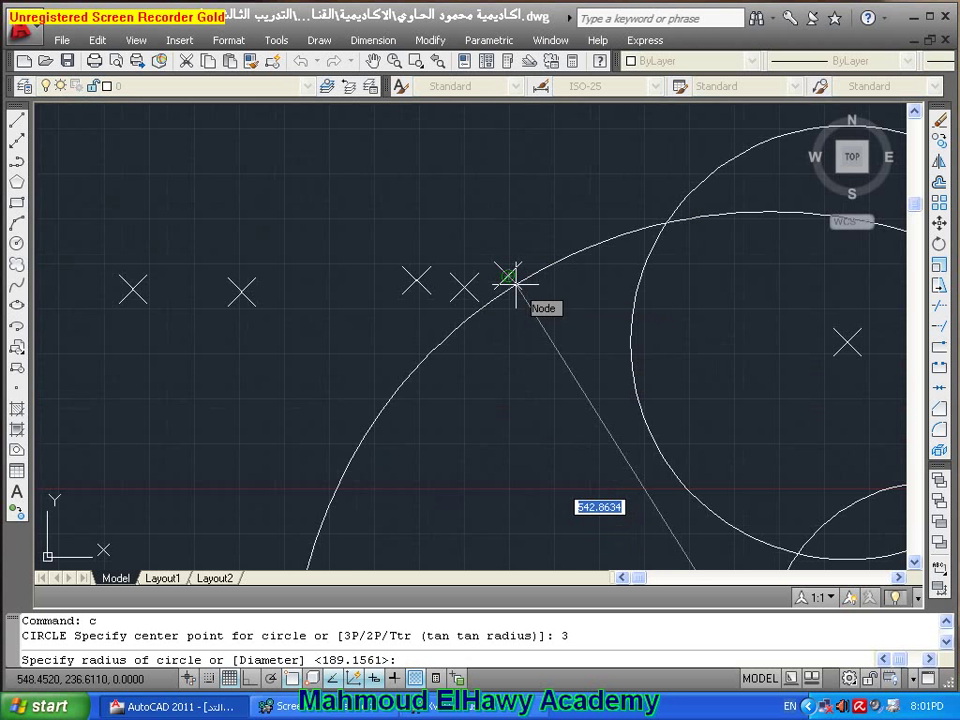
pyautogui.click(508, 276)
pyautogui.scroll(-4, 430, 285)
pyautogui.click(416, 326)
pyautogui.press('Delete')
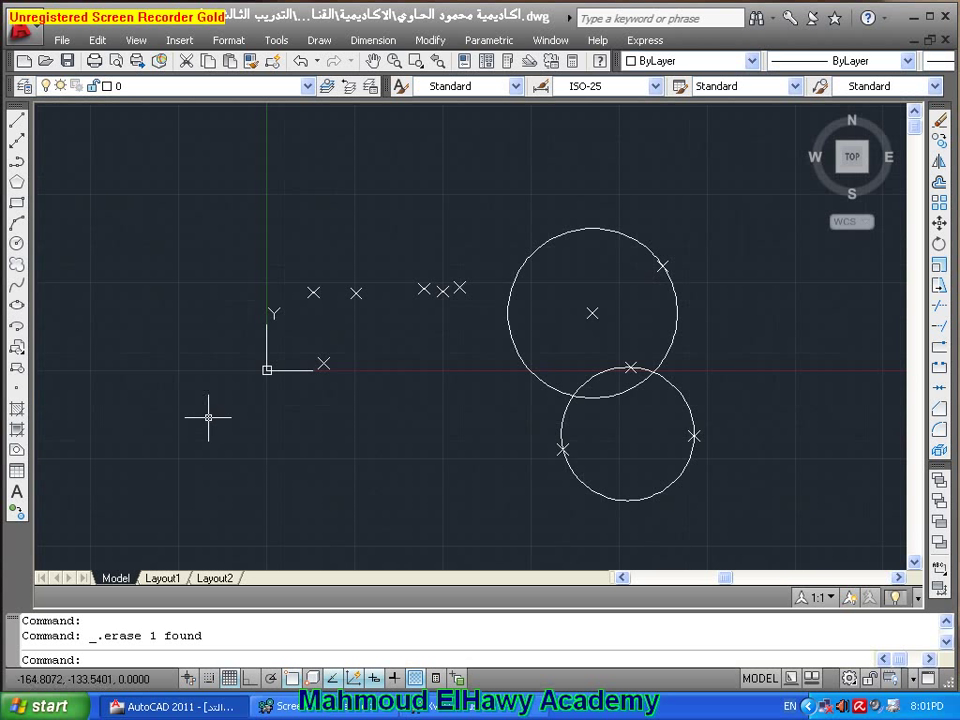
pyautogui.write('c')
# Use the 3P circle option to draw a circle through the three close nodes
pyautogui.press('Return')
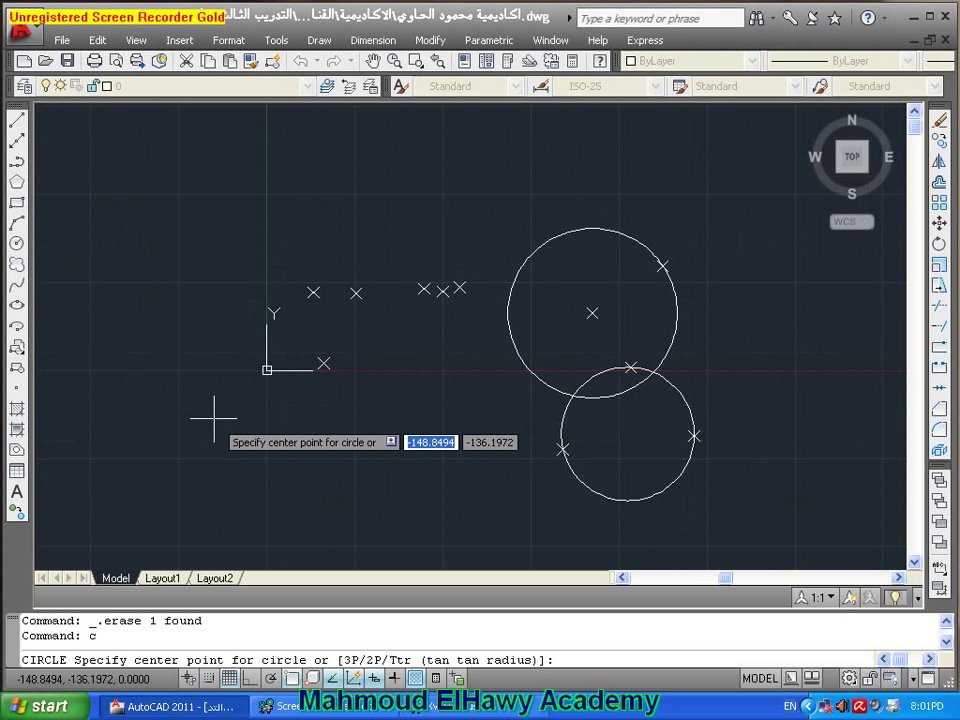
pyautogui.write('3p')
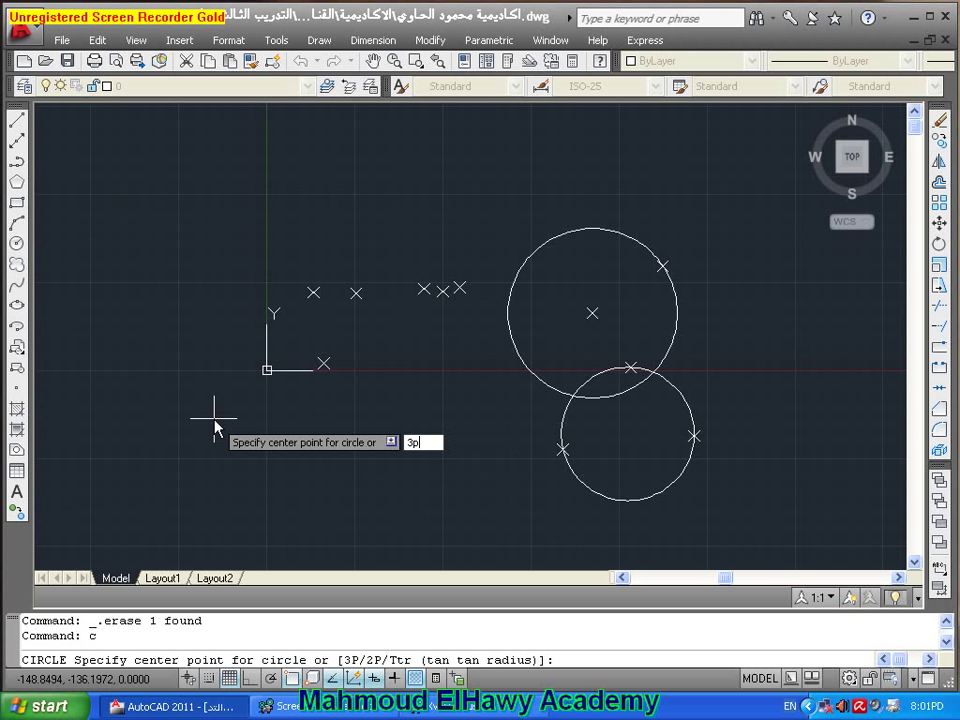
pyautogui.press('Return')
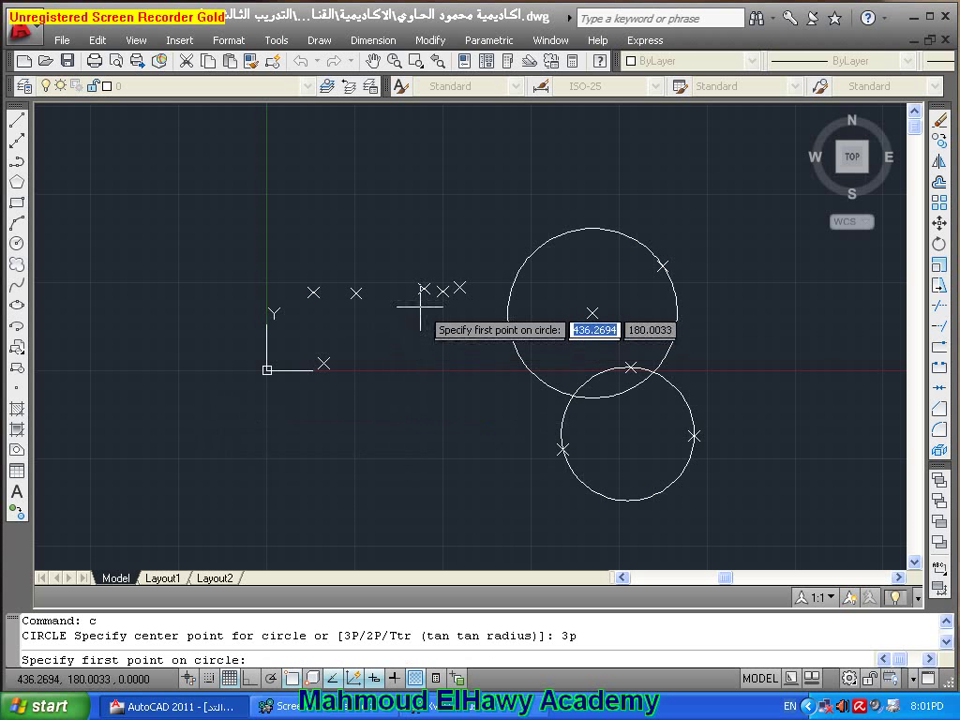
pyautogui.click(458, 288)
pyautogui.click(442, 290)
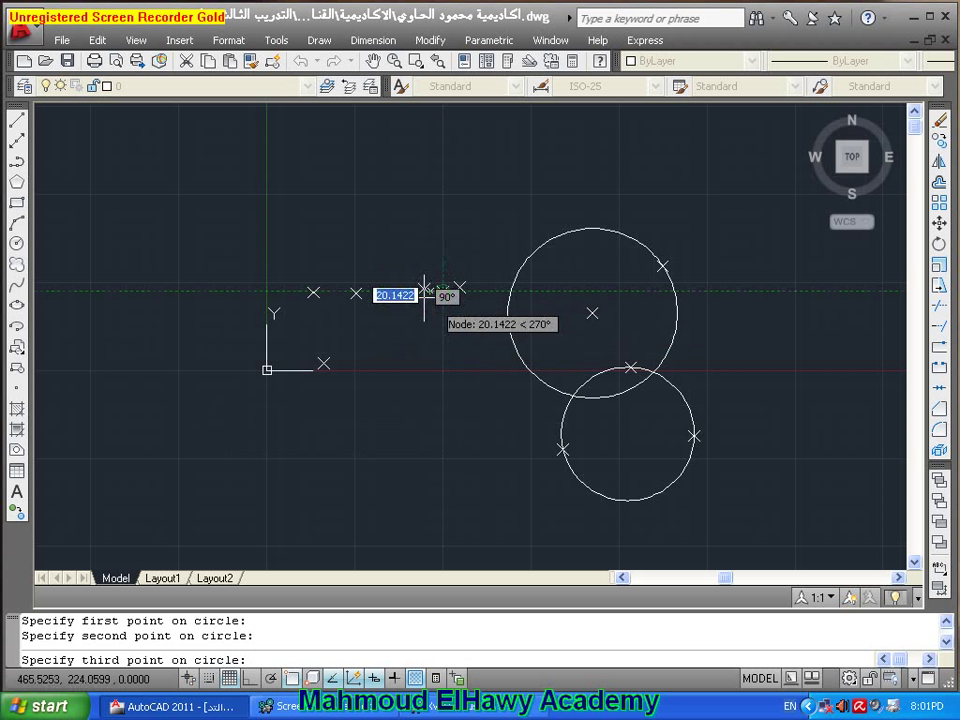
pyautogui.click(424, 289)
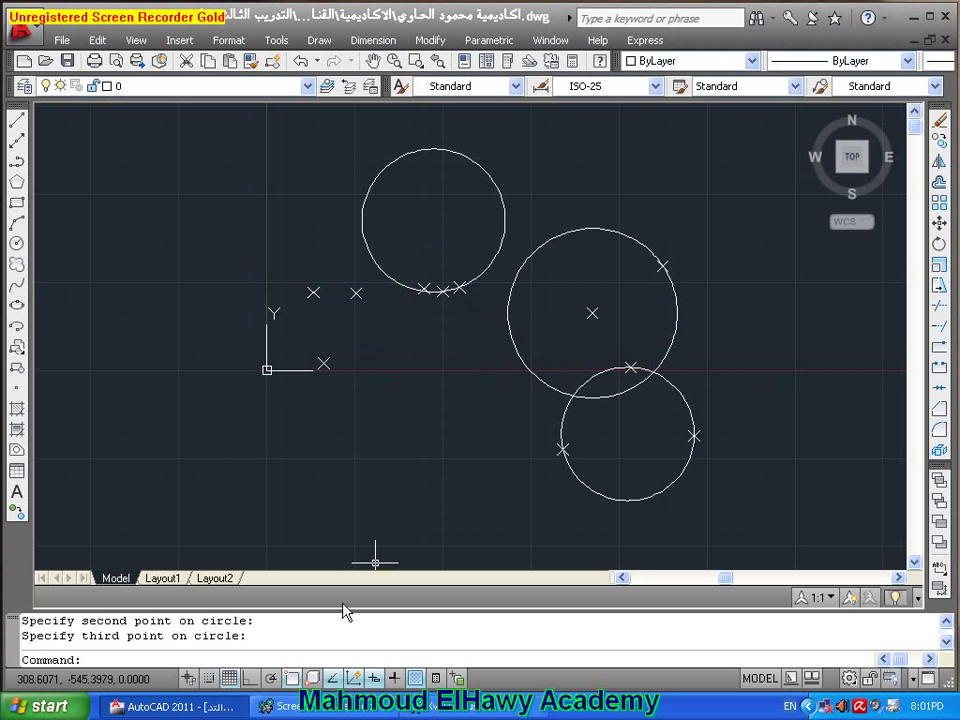
pyautogui.moveTo(299, 317); pyautogui.dragTo(320, 378, button='middle')
pyautogui.scroll(1, 335, 430)
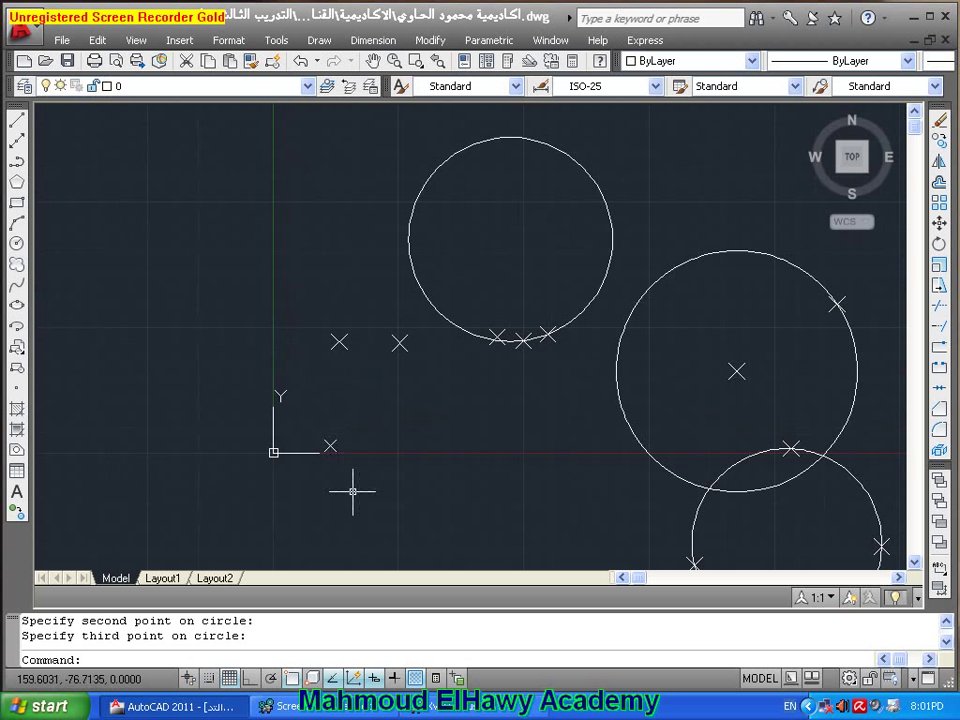
pyautogui.scroll(2, 350, 500)
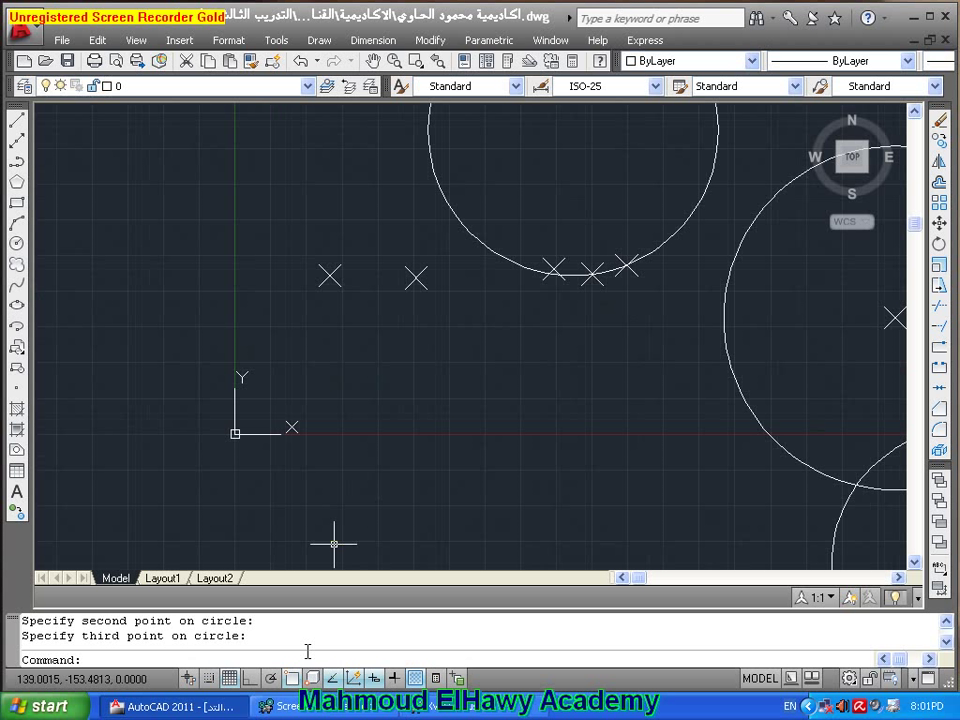
pyautogui.write('c')
# Draw a 2P circle with its diameter spanning the two leftmost node points, then zoom out to see all four circles
pyautogui.press('Return')
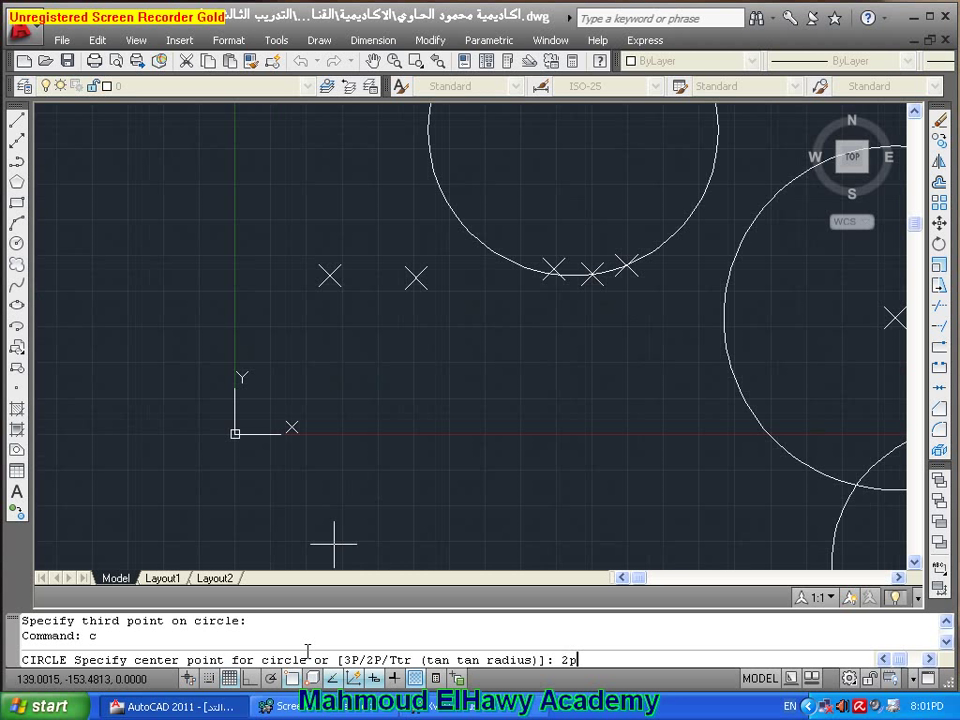
pyautogui.press('Return')
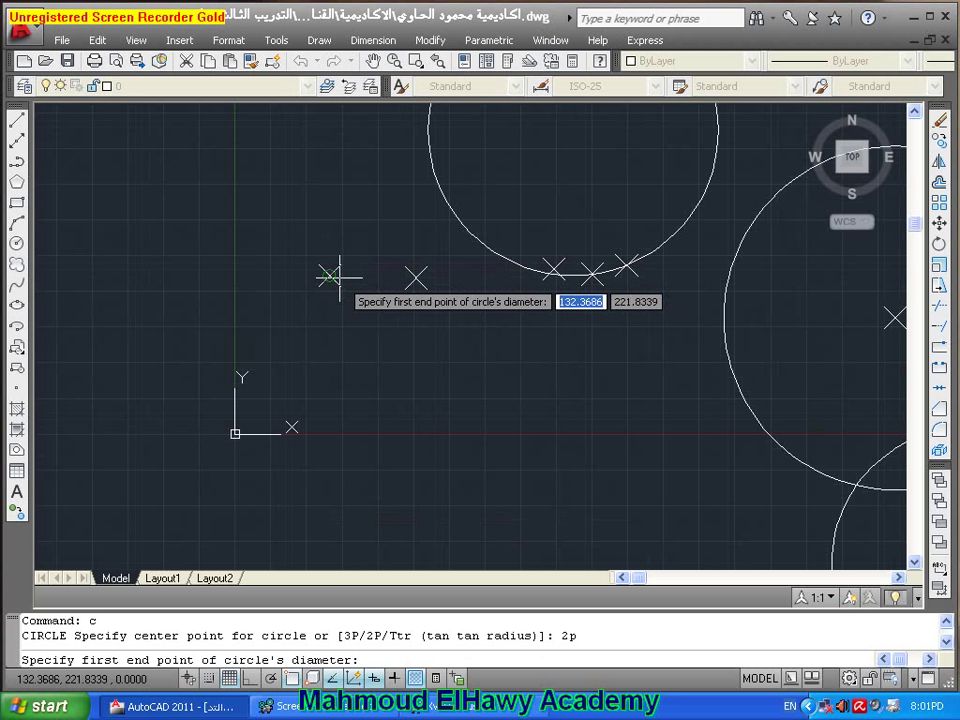
pyautogui.click(330, 277)
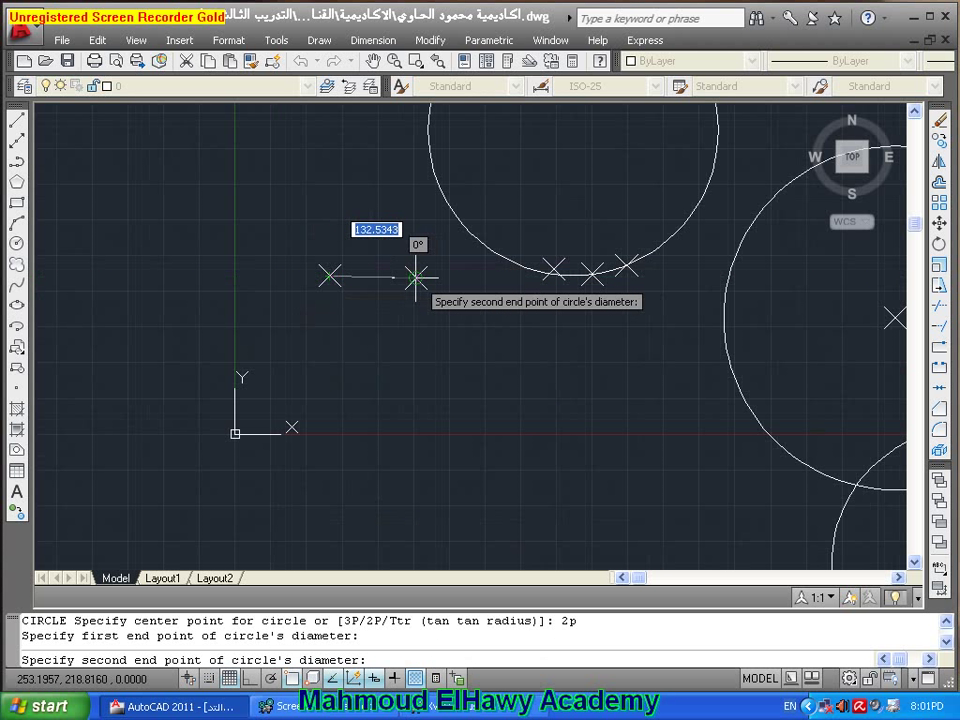
pyautogui.click(416, 277)
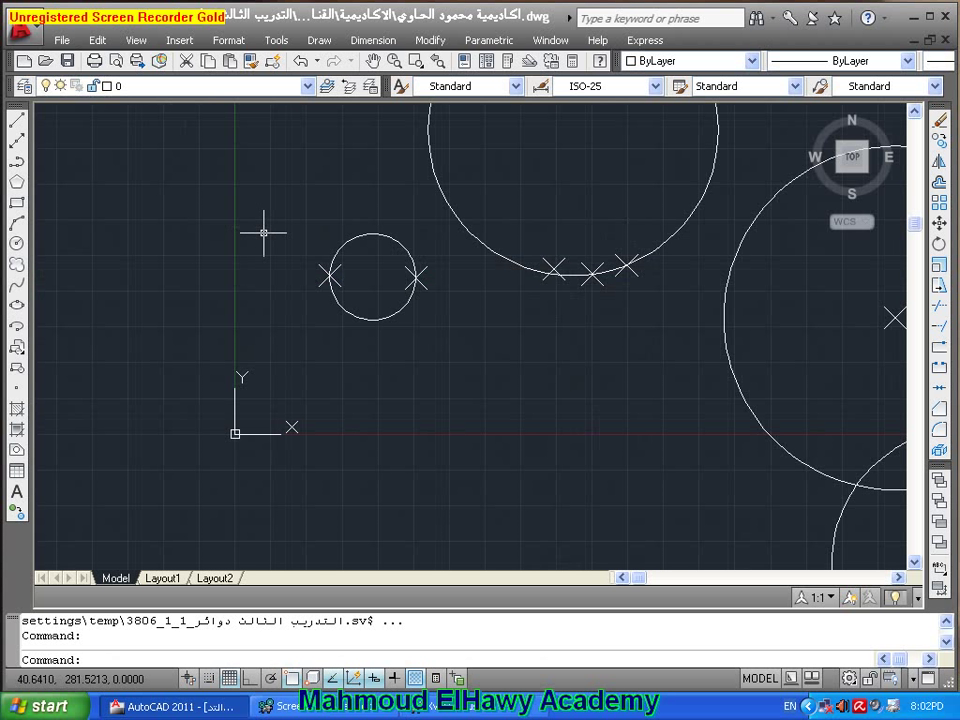
pyautogui.scroll(-4, 233, 242)
pyautogui.scroll(-2, 233, 242)
pyautogui.scroll(3, 269, 230)
pyautogui.scroll(2, 269, 230)
pyautogui.moveTo(269, 230); pyautogui.dragTo(409, 199, button='middle')
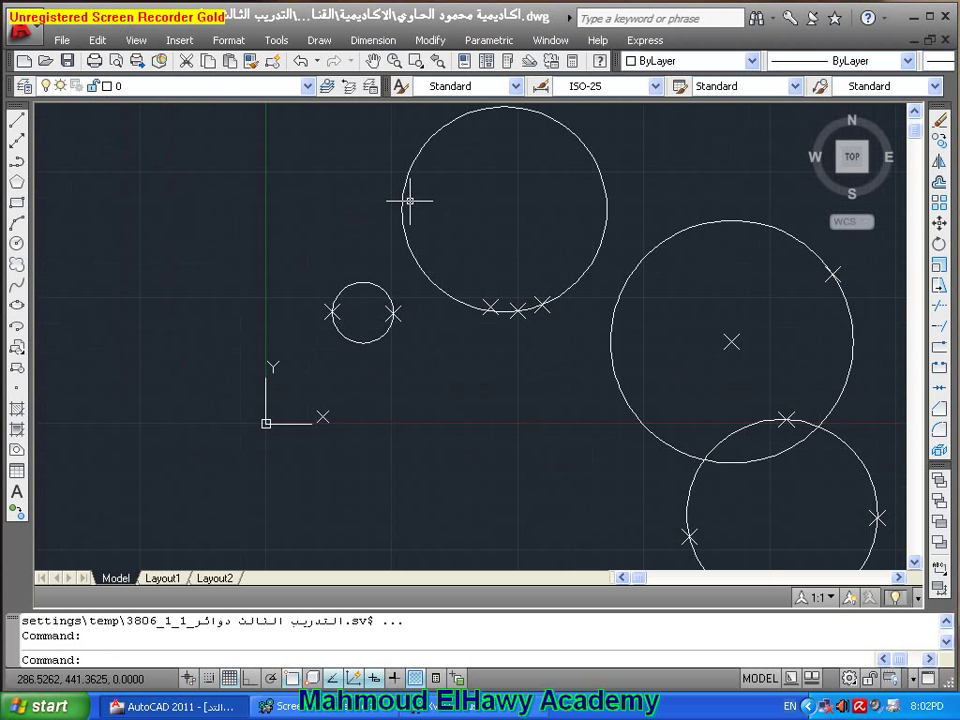